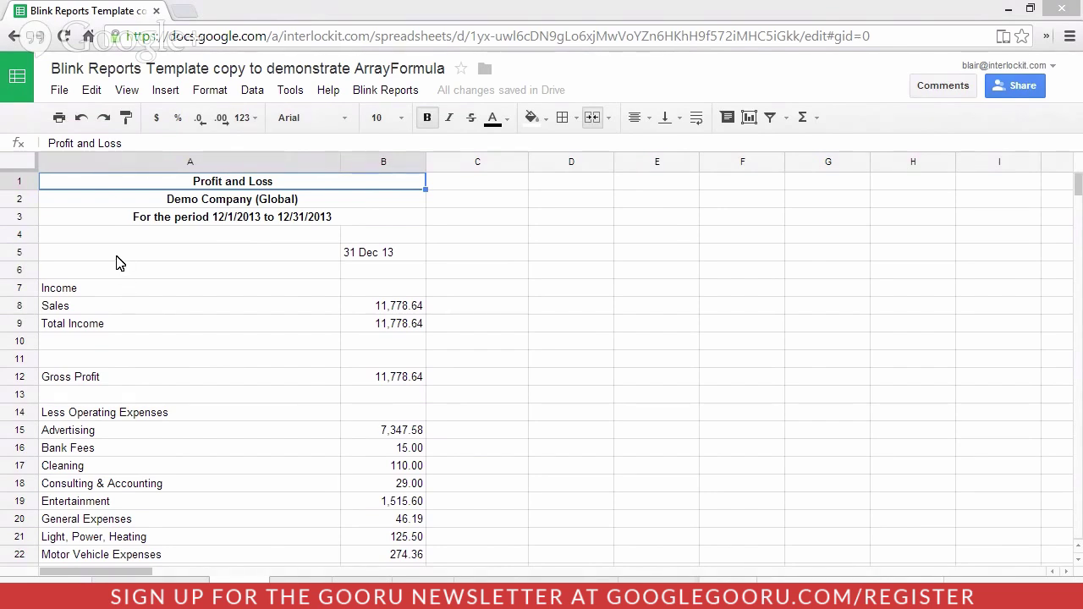
# Review the Profit and Loss report from its title through Net Profit, and select the operating expense rows A15:B27
pyautogui.click(157, 180)
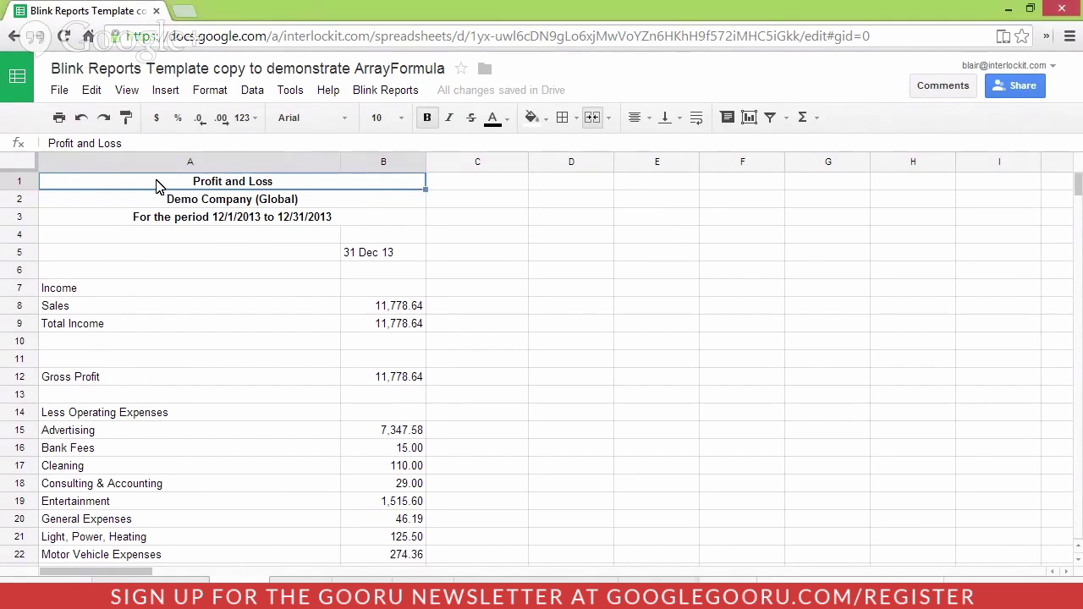
pyautogui.click(172, 316)
pyautogui.press('Down')
pyautogui.press('Down')
pyautogui.press('Down')
pyautogui.press('Down')
pyautogui.press('Down')
pyautogui.press('Down')
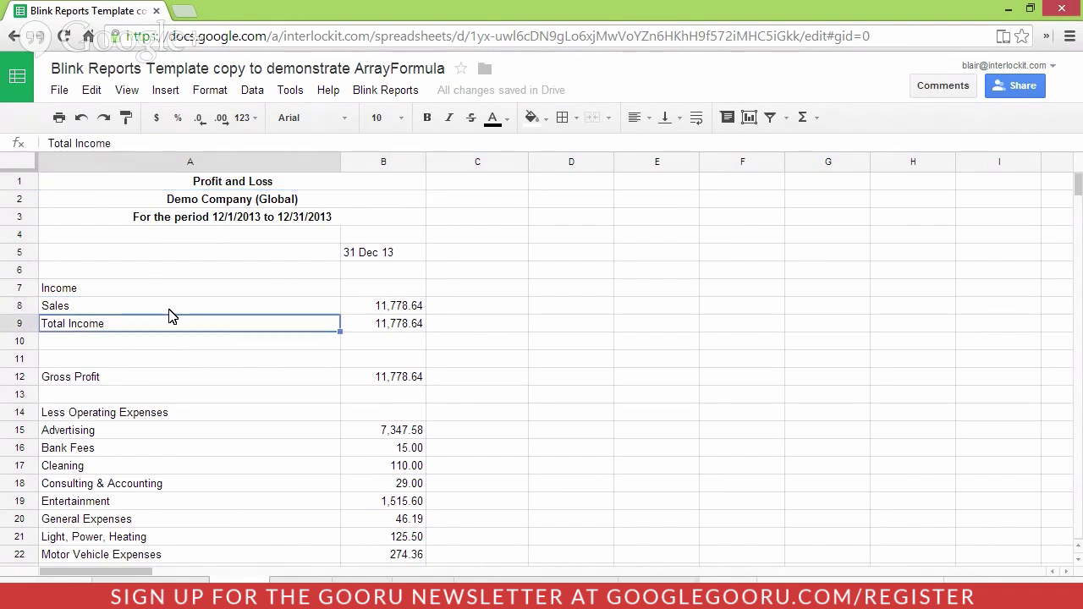
pyautogui.press('Down')
pyautogui.press('Down')
pyautogui.press('Down')
pyautogui.press('Down')
pyautogui.press('Down')
pyautogui.press('Down')
pyautogui.press('Down')
pyautogui.press('Down')
pyautogui.press('Down')
pyautogui.press('Down')
pyautogui.press('Down')
pyautogui.press('Down')
pyautogui.press('Down')
pyautogui.press('Down')
pyautogui.press('Down')
pyautogui.press('Down')
pyautogui.press('Down')
pyautogui.press('Down')
pyautogui.press('Down')
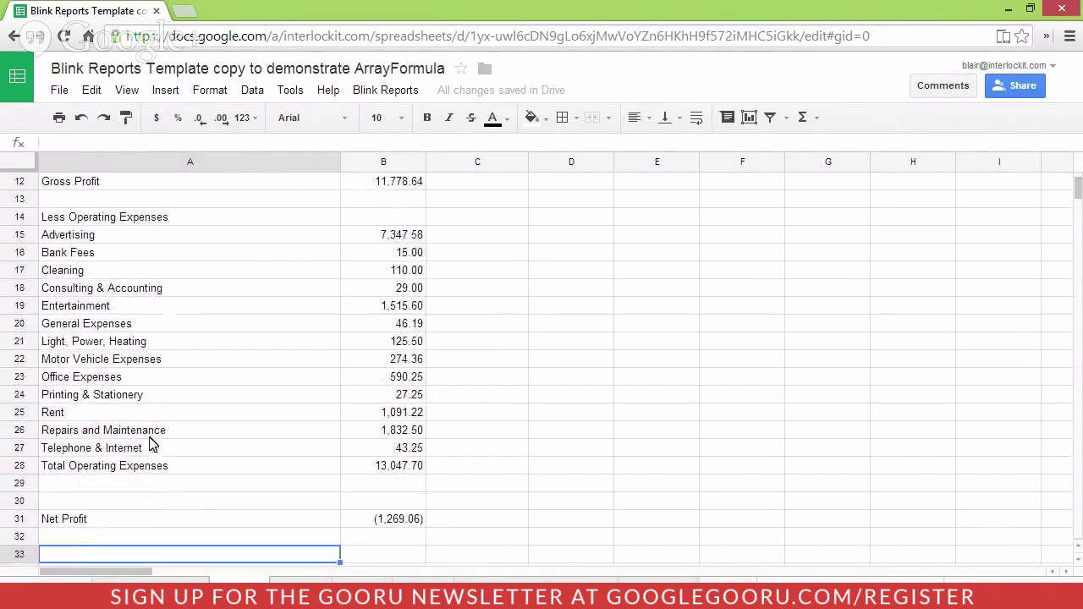
pyautogui.click(72, 238)
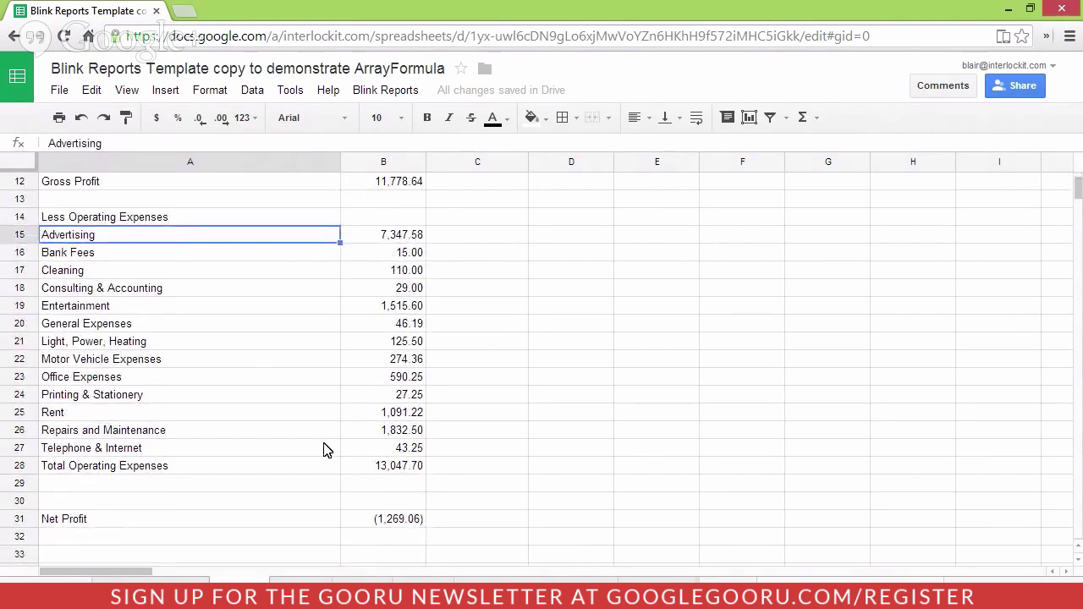
pyautogui.keyDown('shift'); pyautogui.click(396, 450); pyautogui.keyUp('shift')
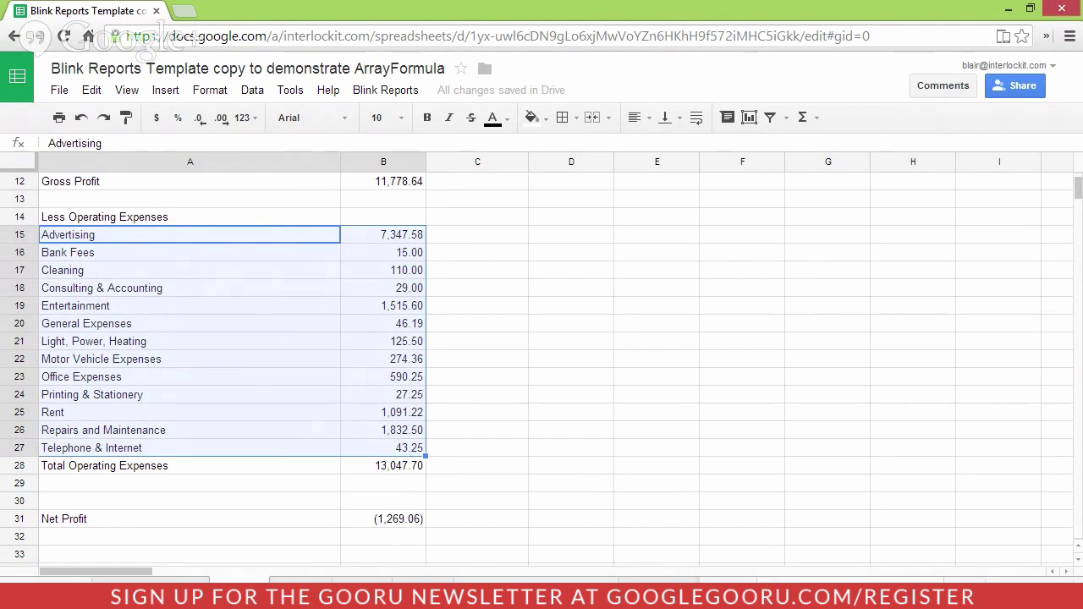
# Clear the existing array formula from cell A6 on the Operating Expenses Extract sheet
pyautogui.click(536, 580)
pyautogui.click(149, 297)
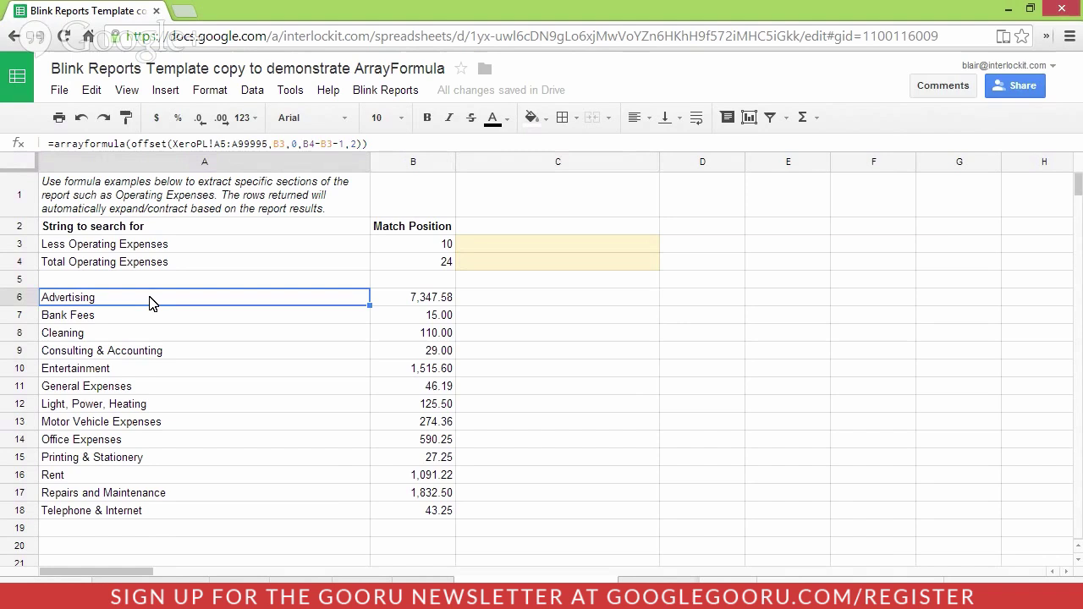
pyautogui.press('Delete')
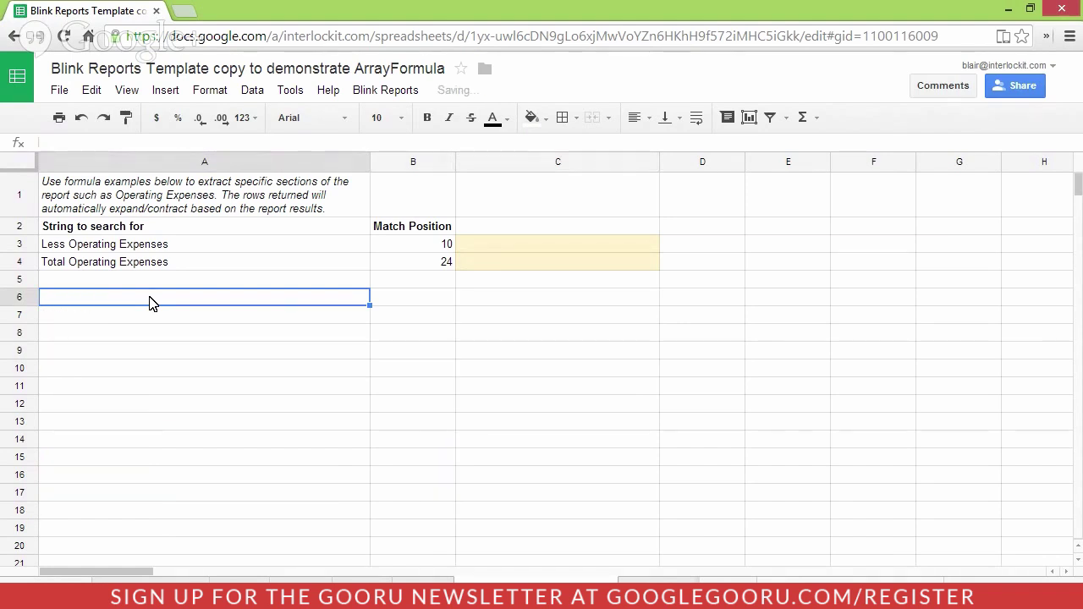
# Enter =arrayformula(XeroPL!A15:B27) in cell A6 of the Operating Expenses Extract sheet to pull in the operating expense rows
pyautogui.write('=array')
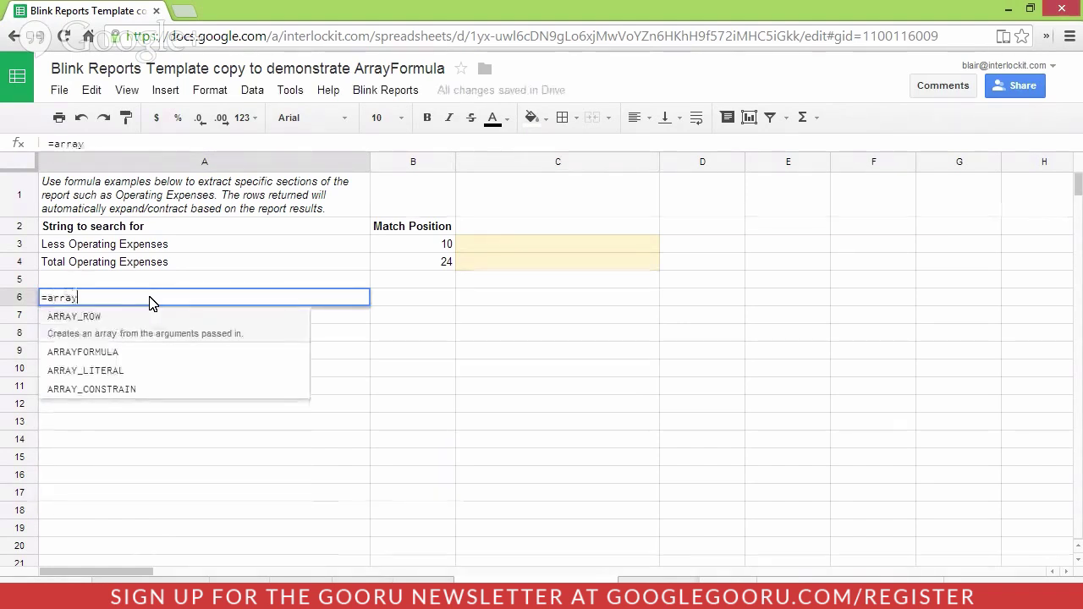
pyautogui.write('formula(')
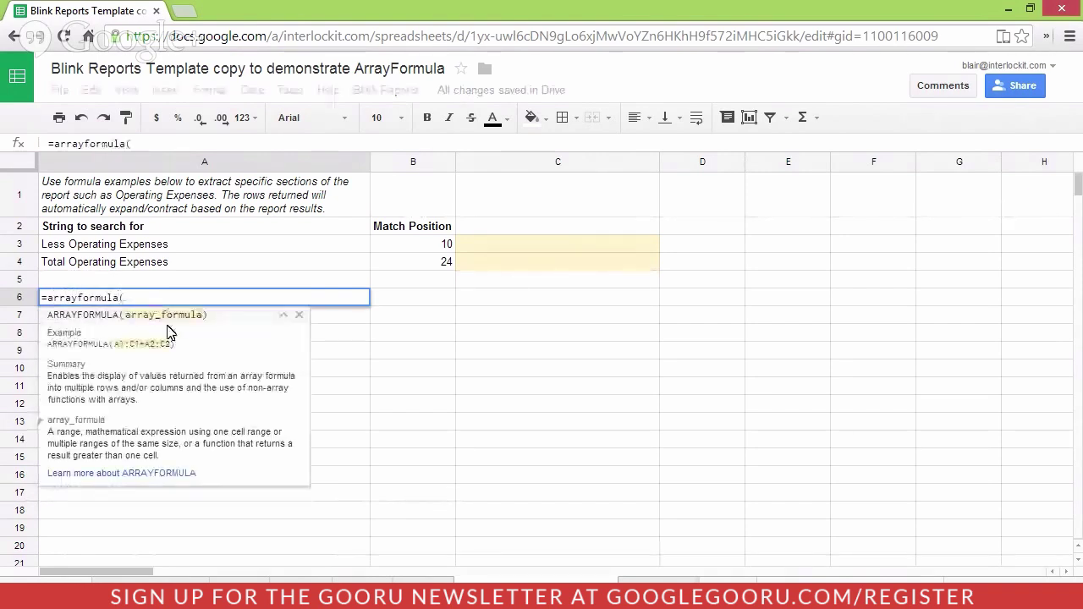
pyautogui.click(239, 580)
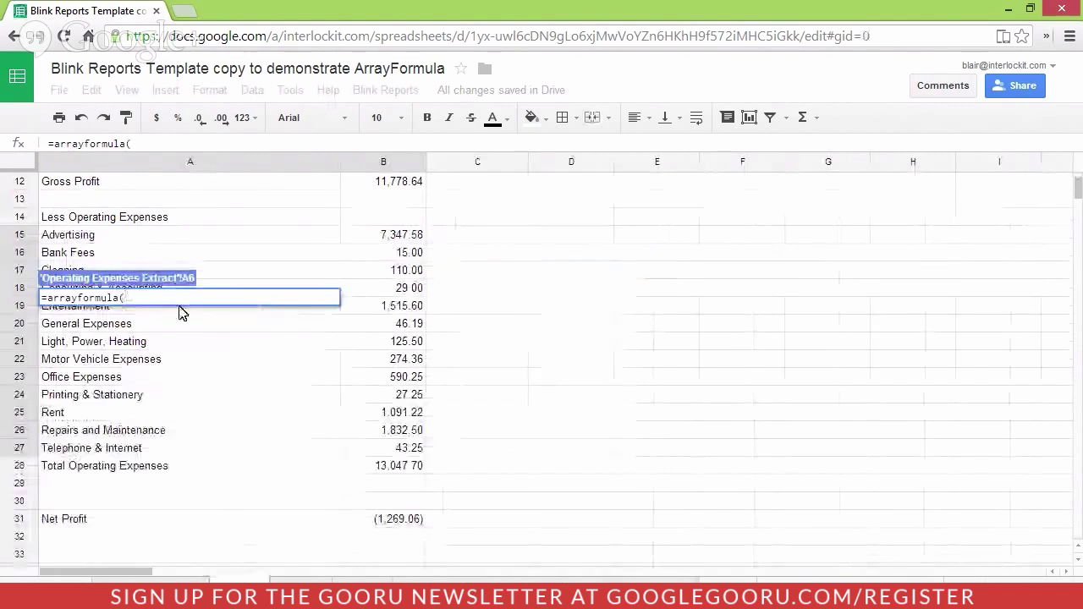
pyautogui.moveTo(179, 234); pyautogui.dragTo(421, 427)
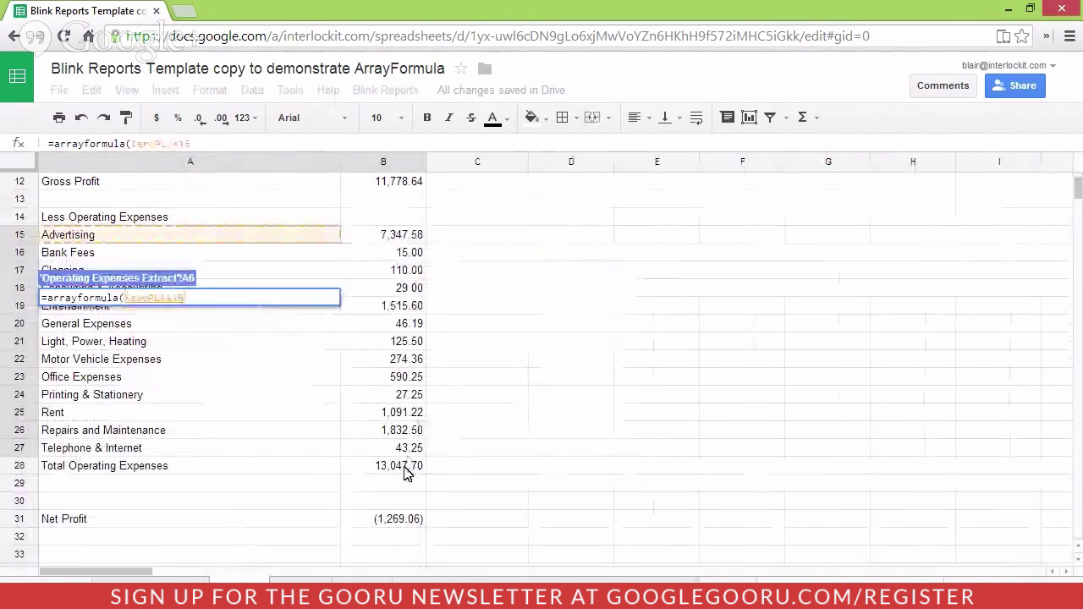
pyautogui.keyDown('shift'); pyautogui.click(406, 454); pyautogui.keyUp('shift')
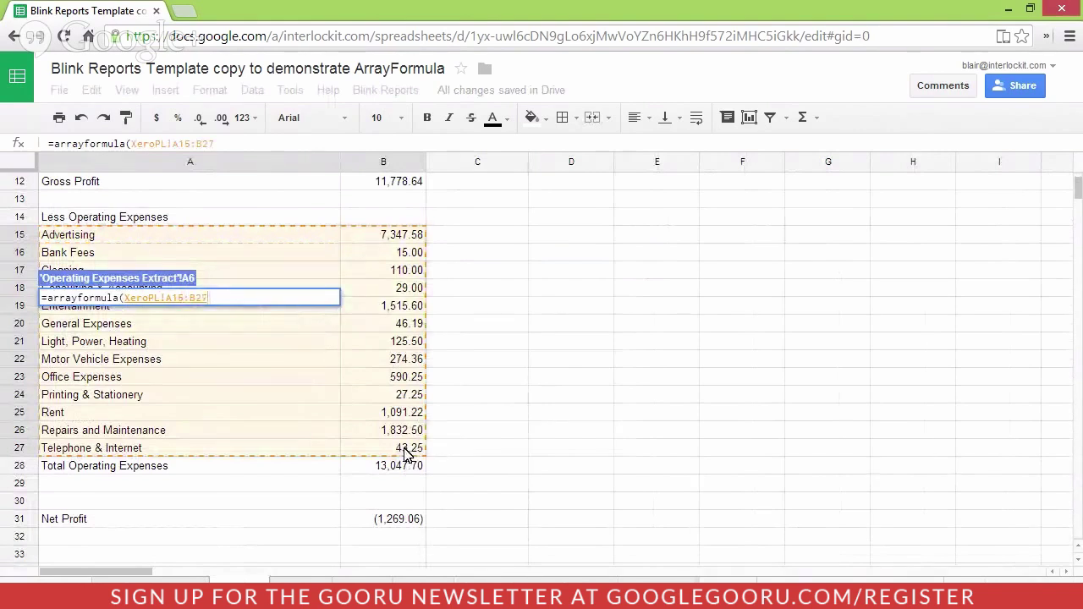
pyautogui.write(')')
pyautogui.press('Return')
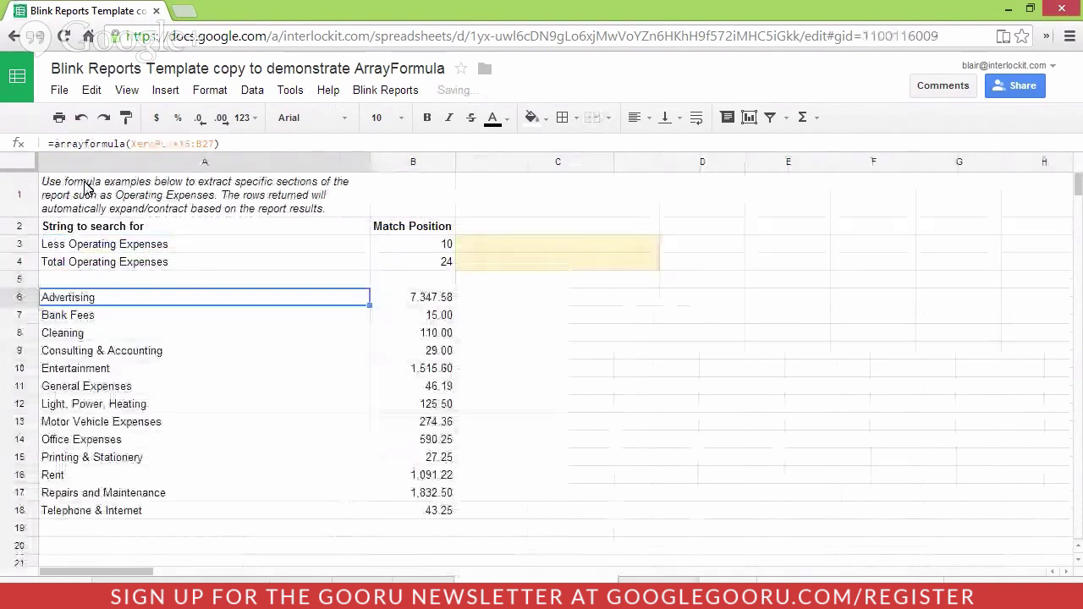
# Inspect the array formula in A6 and check the first and last operating expense rows it references on the XeroPL sheet
pyautogui.moveTo(232, 143); pyautogui.dragTo(48, 143)
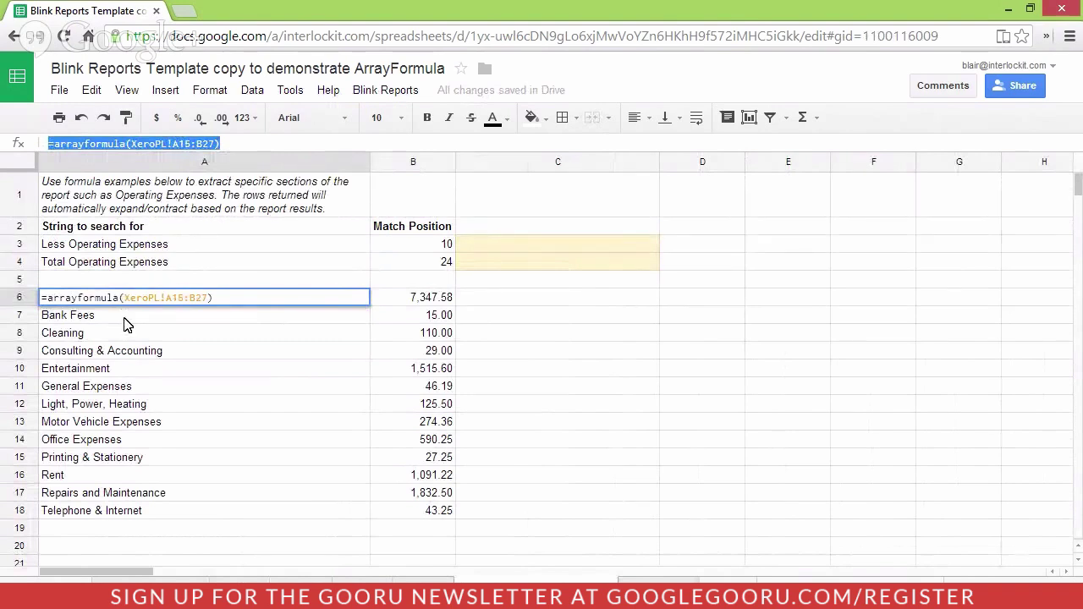
pyautogui.press('Return')
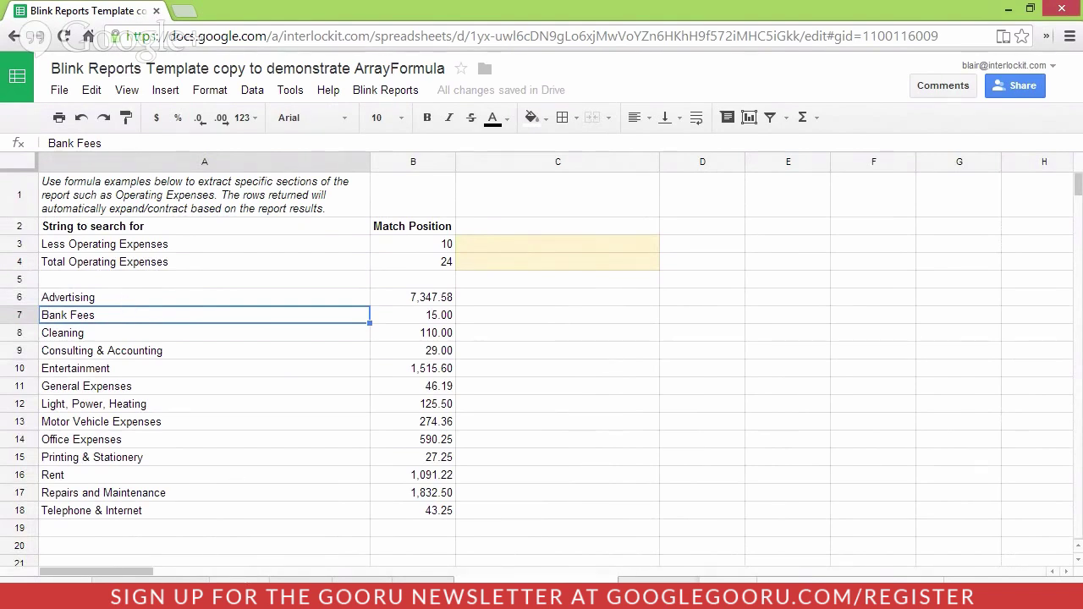
pyautogui.click(239, 581)
pyautogui.click(53, 238)
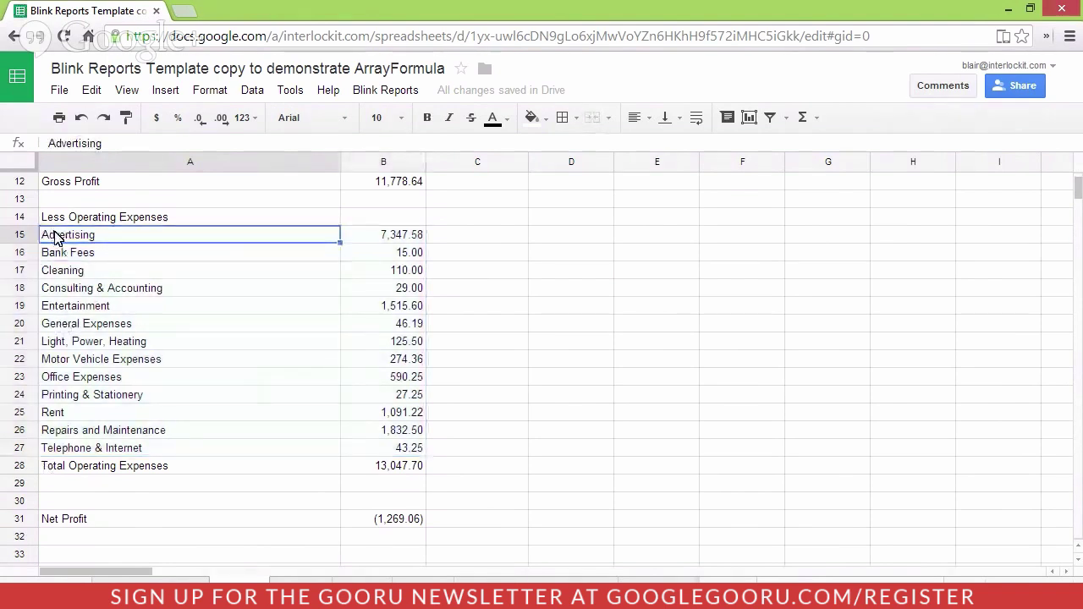
pyautogui.click(113, 449)
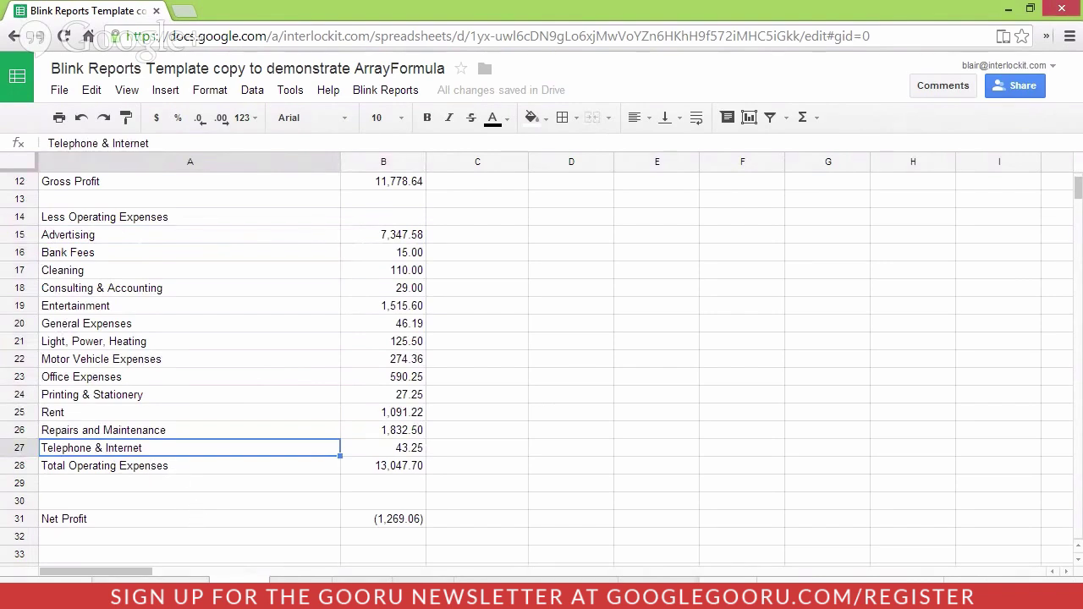
# Set the From Date in the Blink Reports parameters to 1/1/2013
pyautogui.click(151, 580)
pyautogui.click(273, 272)
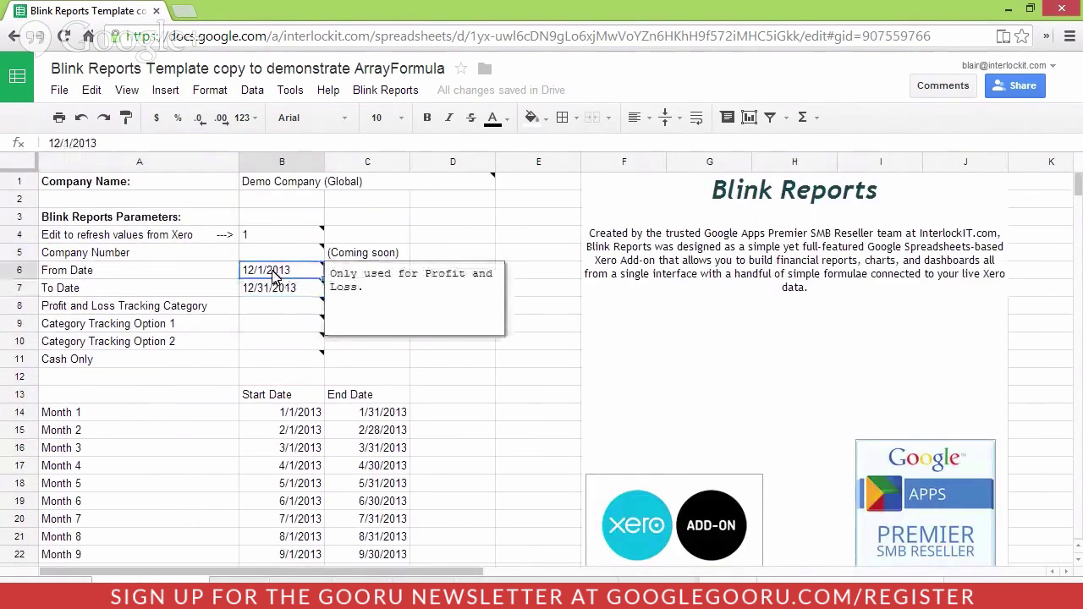
pyautogui.click(60, 143)
pyautogui.press('BackSpace')
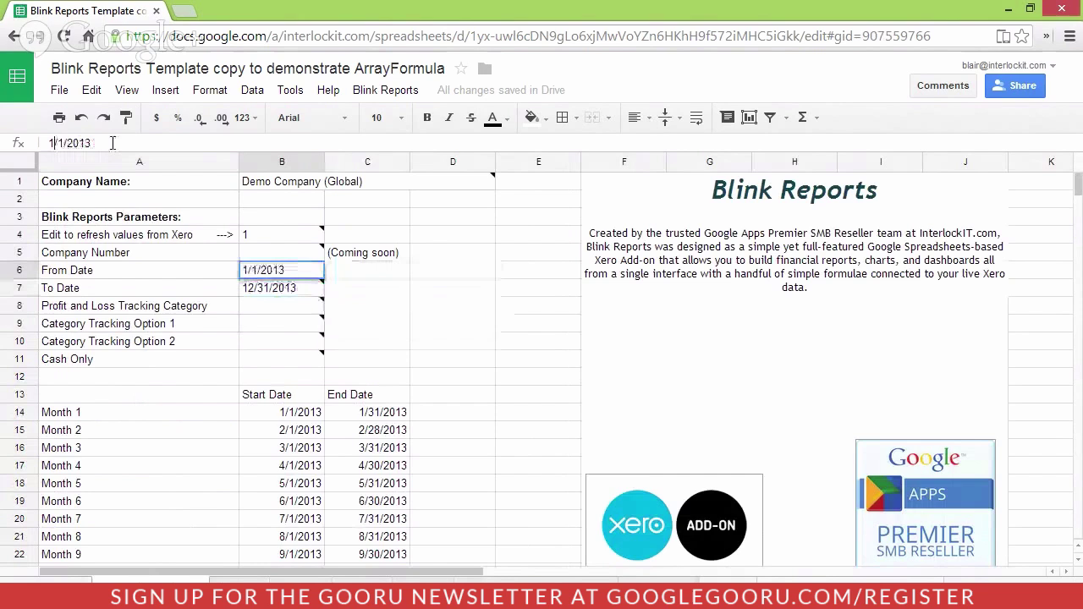
pyautogui.press('Return')
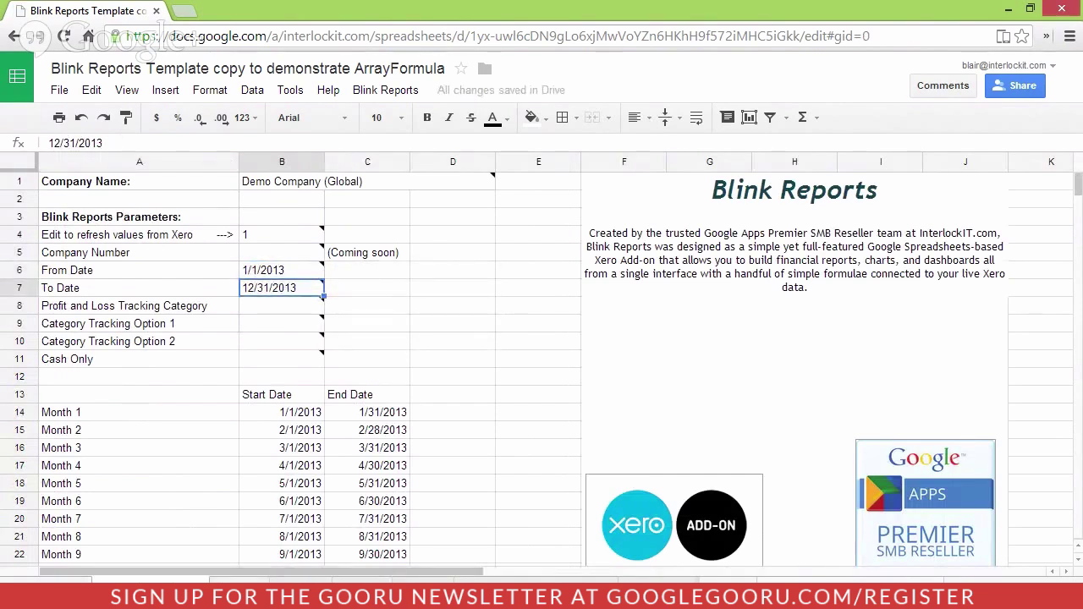
# Compare the last operating expense rows on the XeroPL sheet with the last row of the Operating Expenses Extract list
pyautogui.click(239, 581)
pyautogui.click(146, 483)
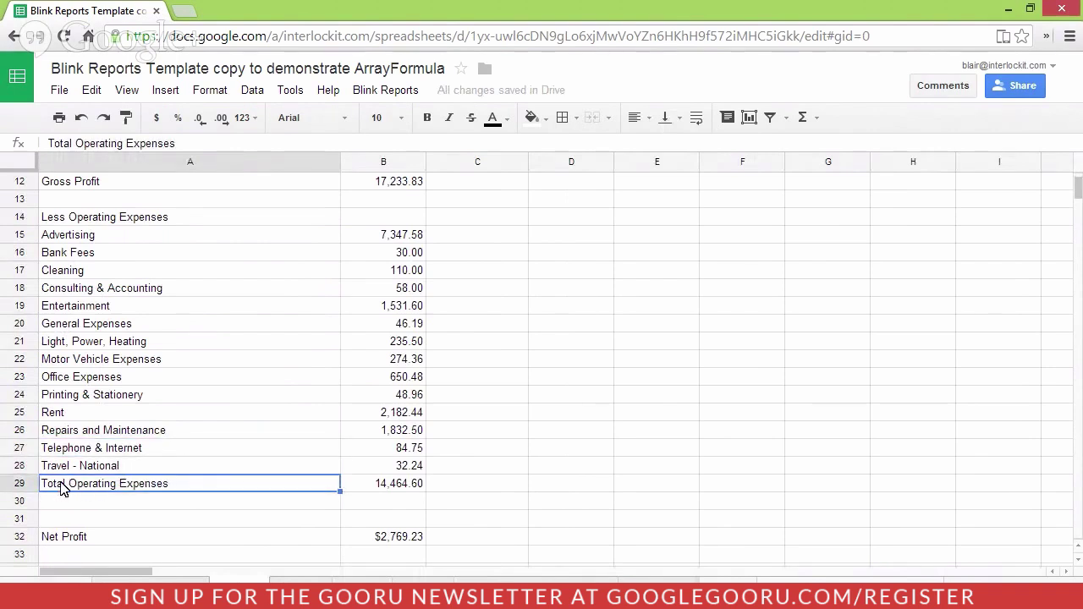
pyautogui.click(81, 470)
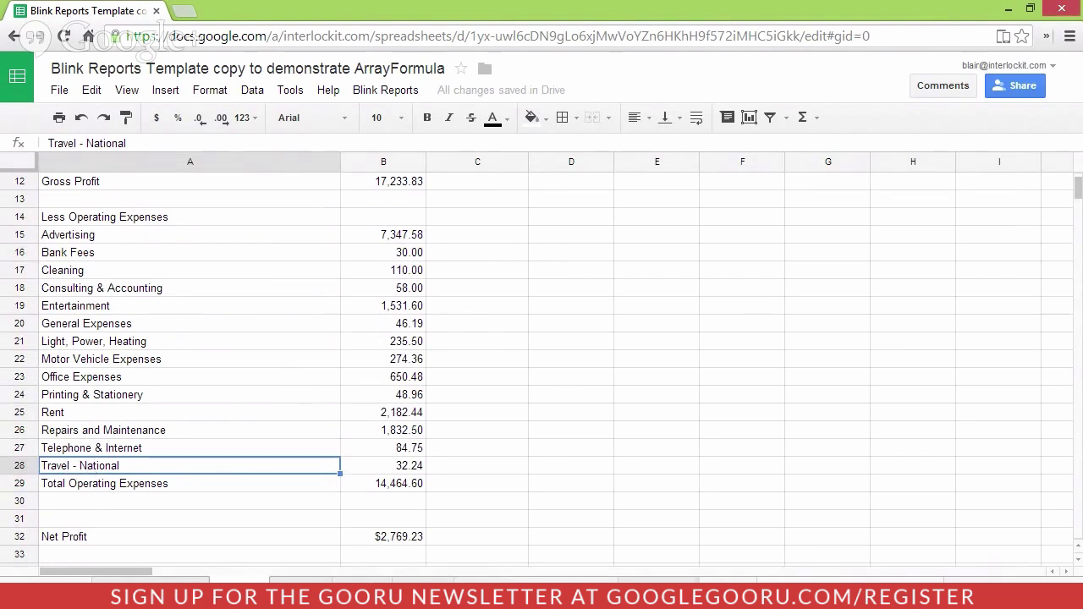
pyautogui.click(536, 581)
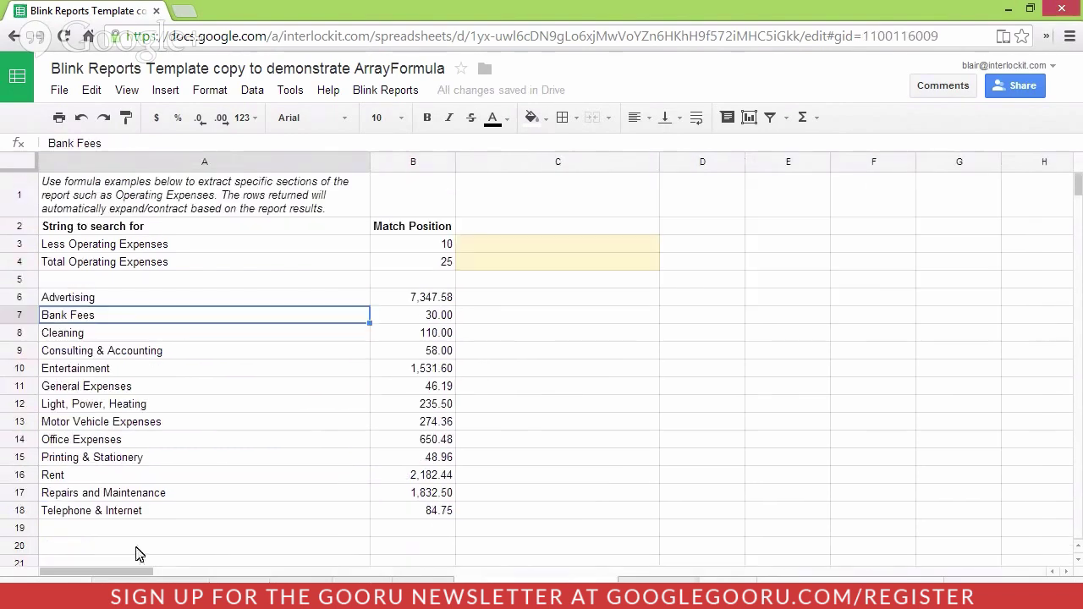
pyautogui.click(71, 512)
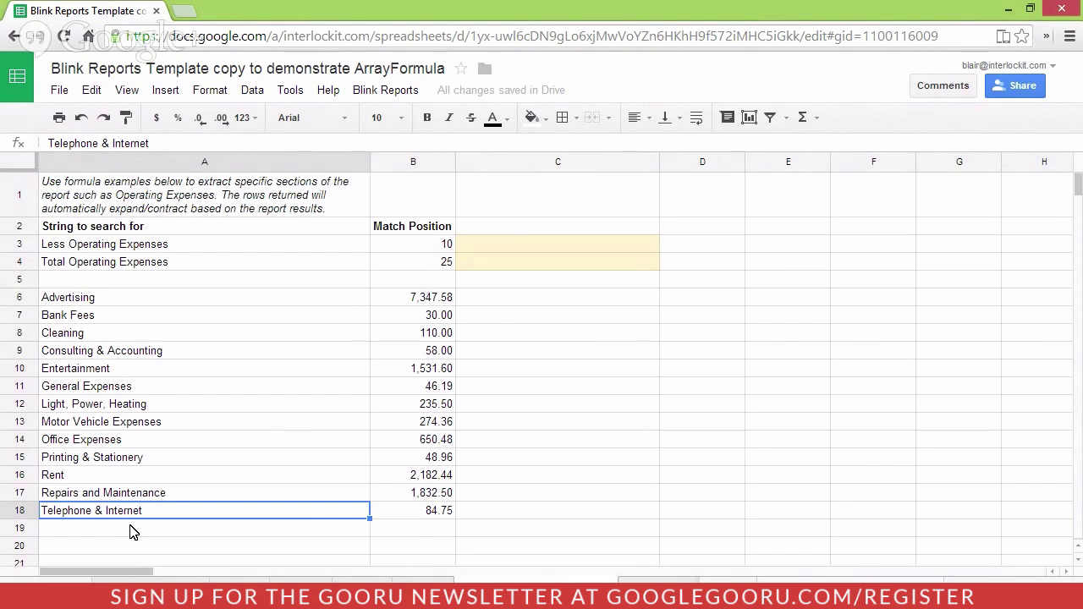
# Examine the match formula in cell B3 that locates Less Operating Expenses, leaving it unchanged
pyautogui.click(440, 247)
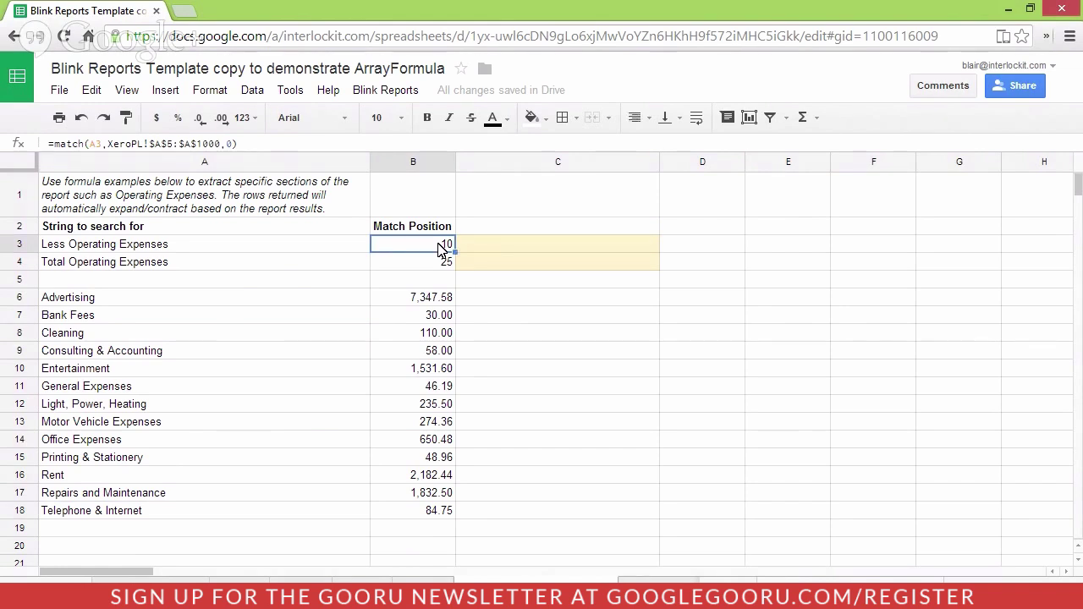
pyautogui.click(257, 143)
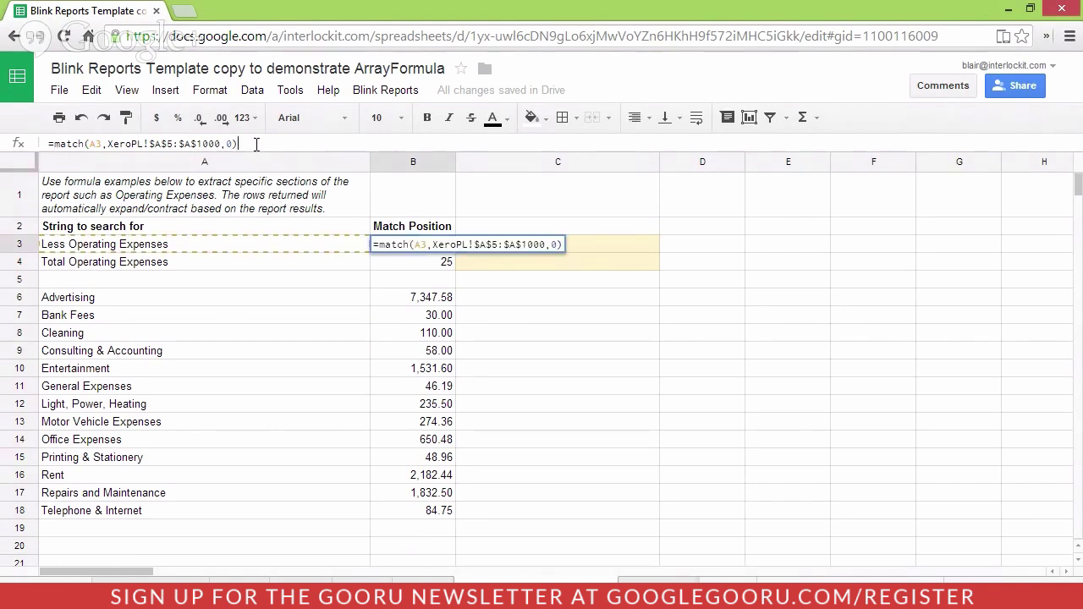
pyautogui.moveTo(256, 144); pyautogui.dragTo(55, 146)
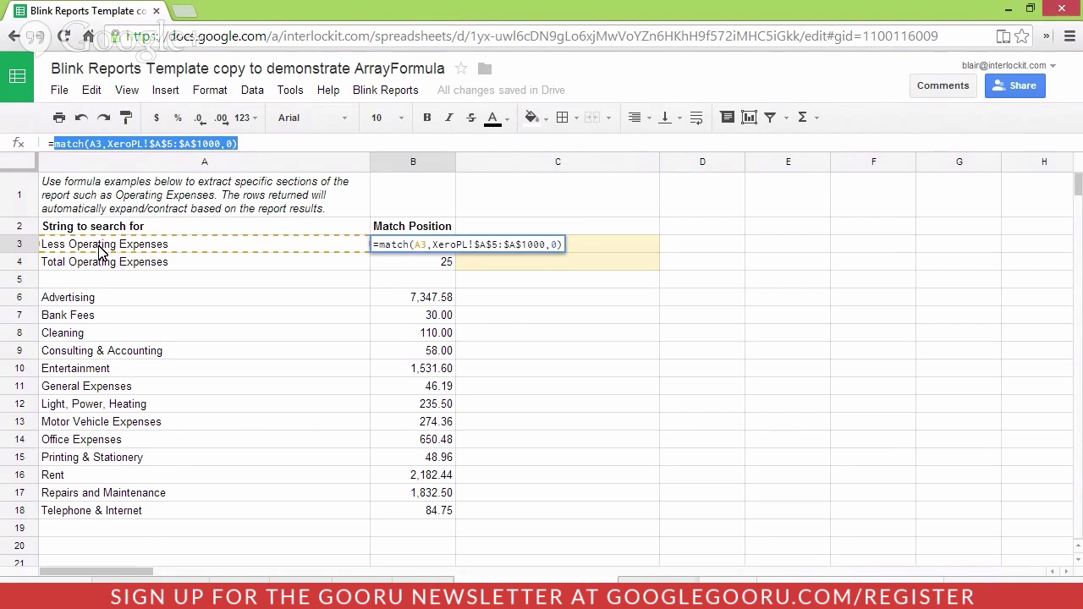
pyautogui.press('Escape')
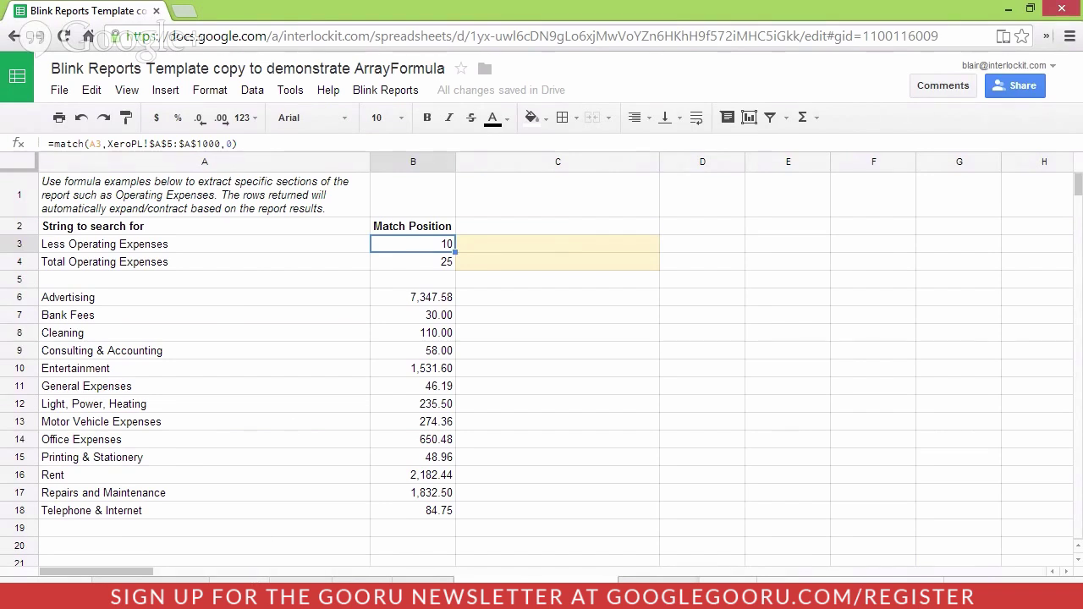
# On the XeroPL sheet, step down column A from the report header to trace the position of the Less Operating Expenses row
pyautogui.click(240, 582)
pyautogui.scroll(3, 140, 267)
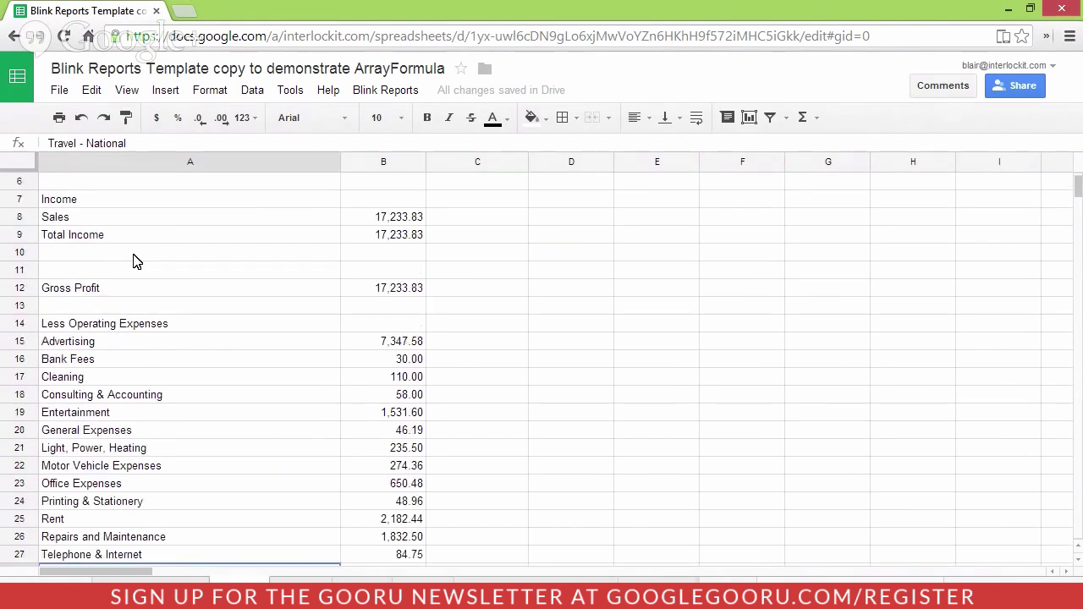
pyautogui.click(117, 217)
pyautogui.press('Down')
pyautogui.press('Down')
pyautogui.press('Down')
pyautogui.press('Down')
pyautogui.press('Down')
pyautogui.press('Down')
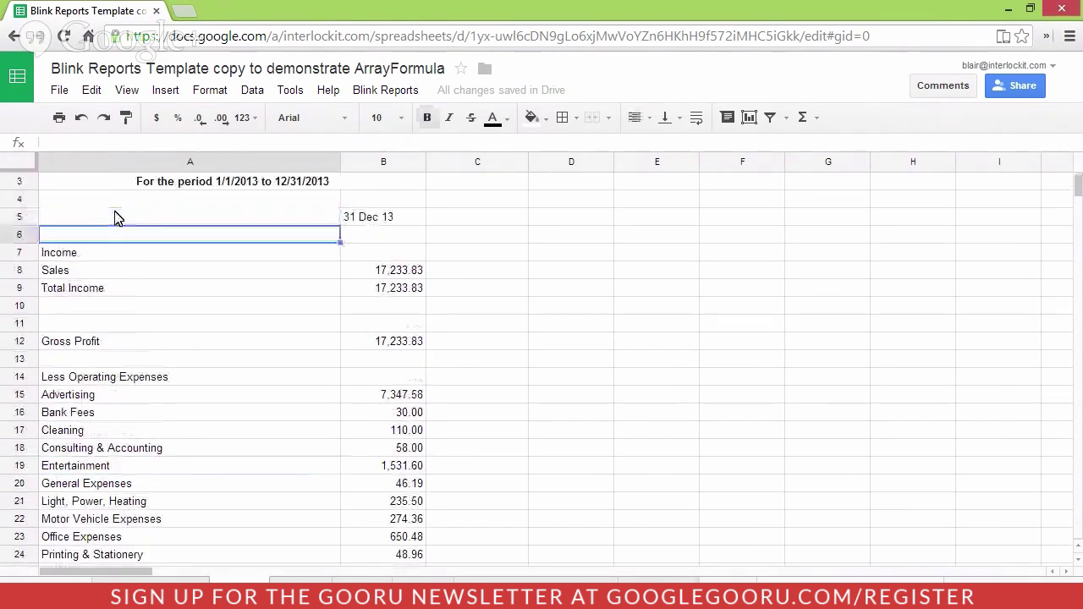
pyautogui.press('Down')
pyautogui.press('Down')
pyautogui.press('Down')
pyautogui.press('Down')
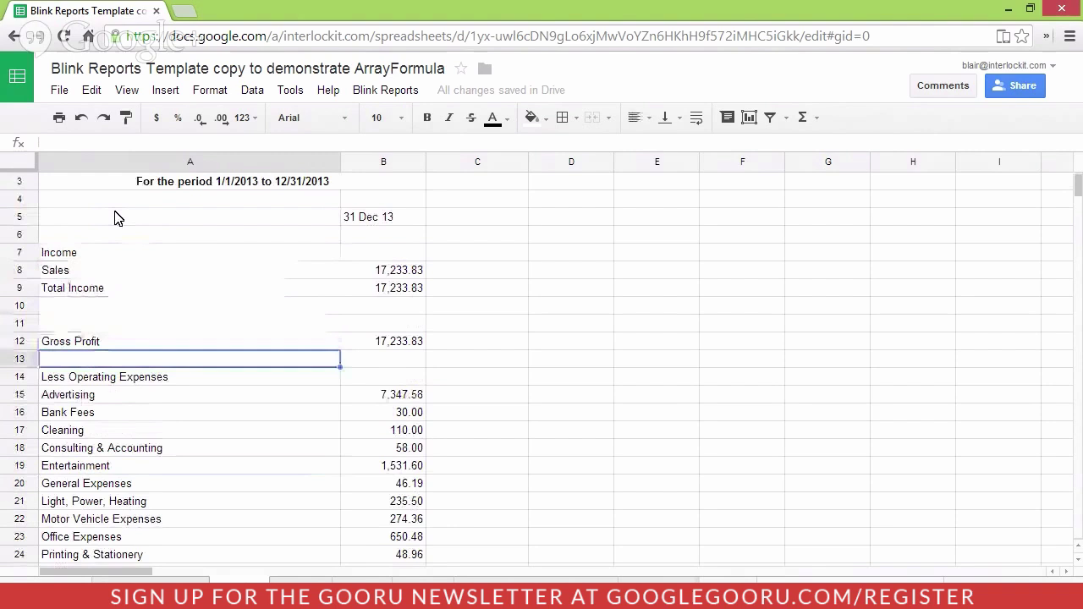
pyautogui.press('Up')
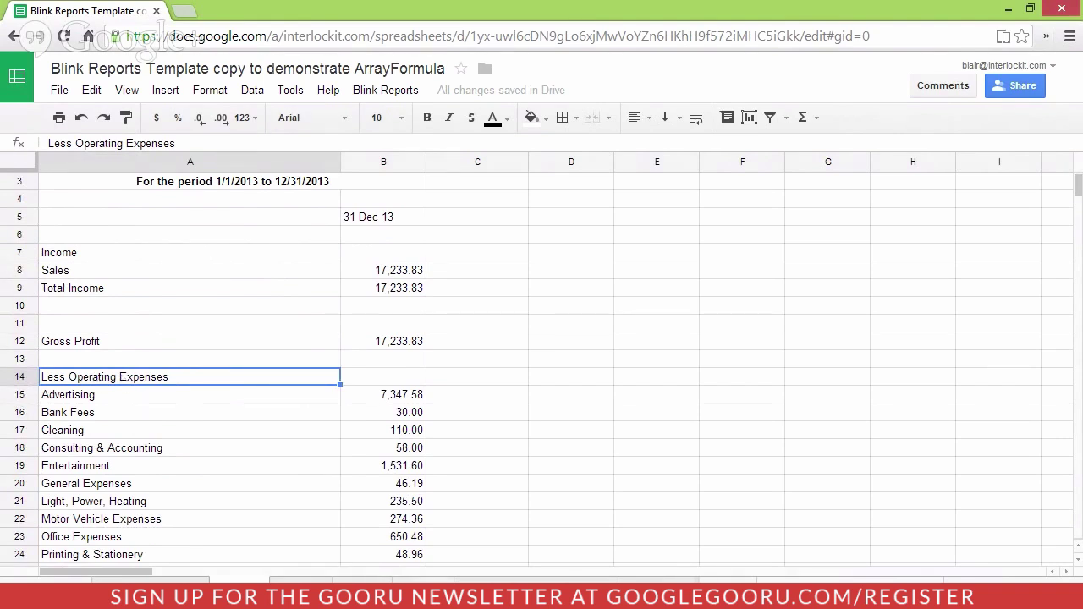
# Back on the Operating Expenses Extract sheet, inspect the Total Operating Expenses match formula in B4 and the array formula in A6
pyautogui.hotkey('ctrl', 'shift', 'pagedown')
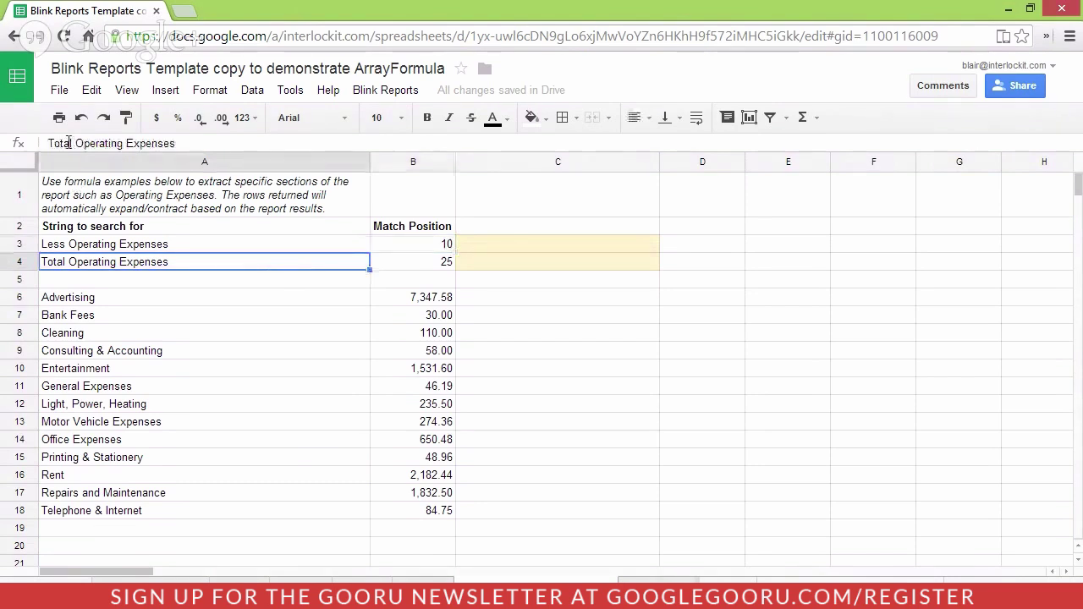
pyautogui.click(439, 263)
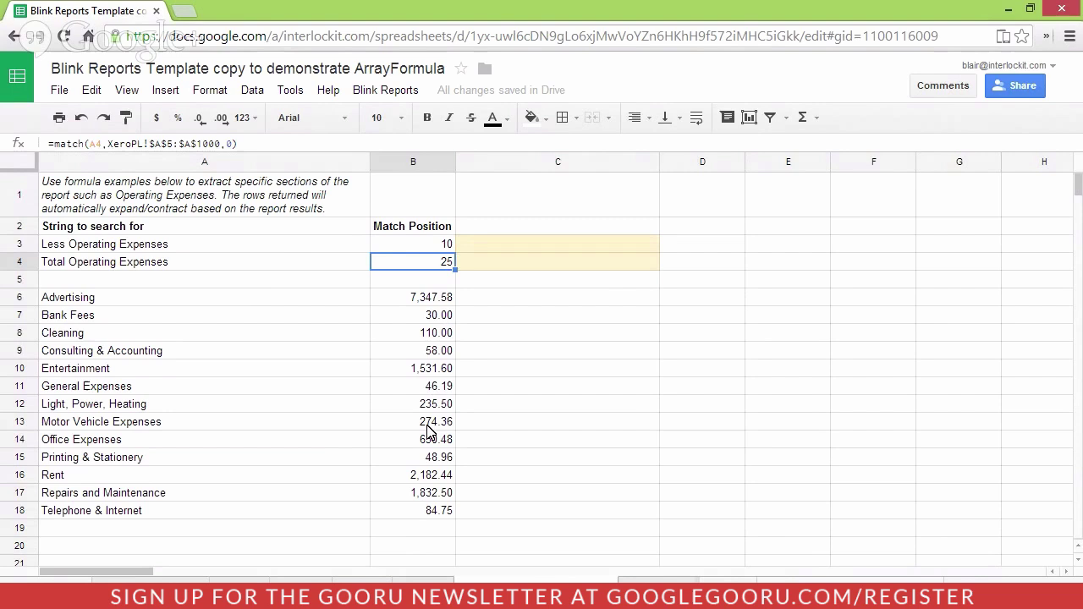
pyautogui.click(121, 306)
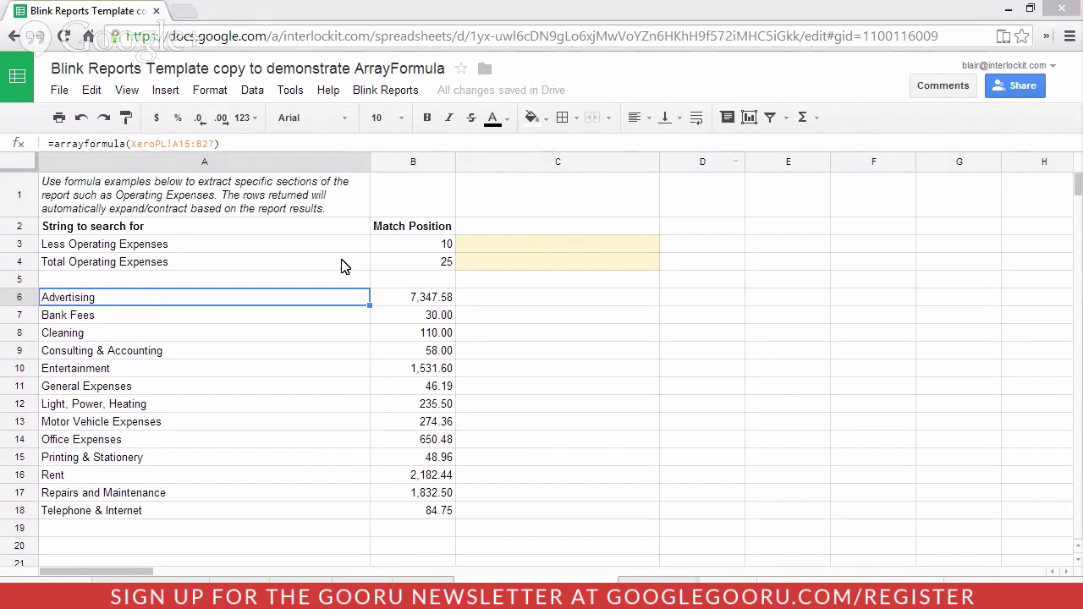
# In cell A6's array formula, replace the fixed range XeroPL!A15:B27 with the start of an OFFSET function
pyautogui.click(62, 293)
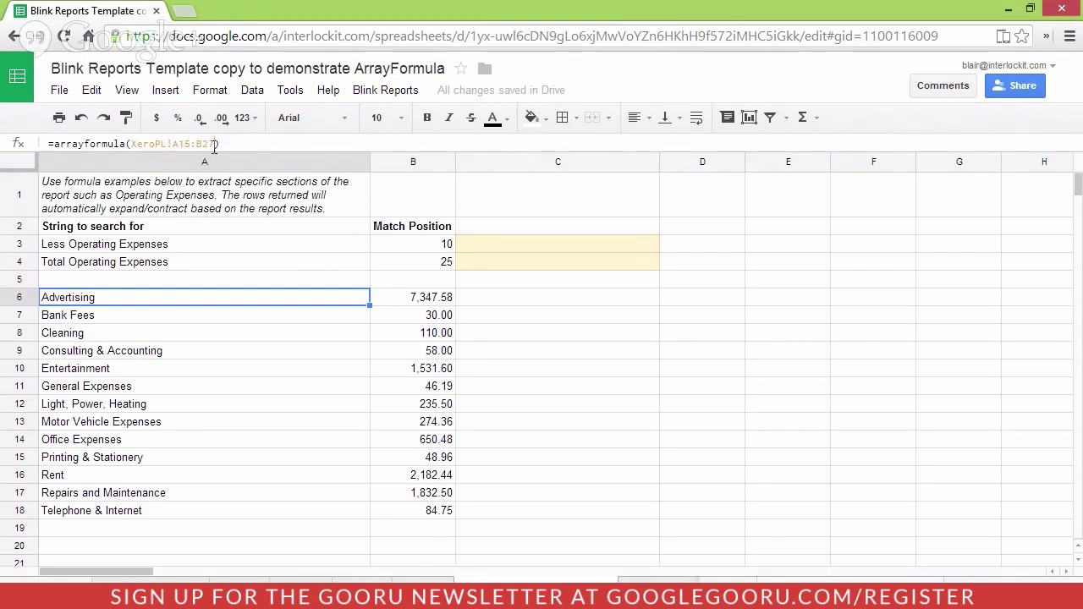
pyautogui.click(215, 144)
pyautogui.press('BackSpace')
pyautogui.press('BackSpace')
pyautogui.press('BackSpace')
pyautogui.press('BackSpace')
pyautogui.press('BackSpace')
pyautogui.press('BackSpace')
pyautogui.press('BackSpace')
pyautogui.press('BackSpace')
pyautogui.press('BackSpace')
pyautogui.press('BackSpace')
pyautogui.press('BackSpace')
pyautogui.press('BackSpace')
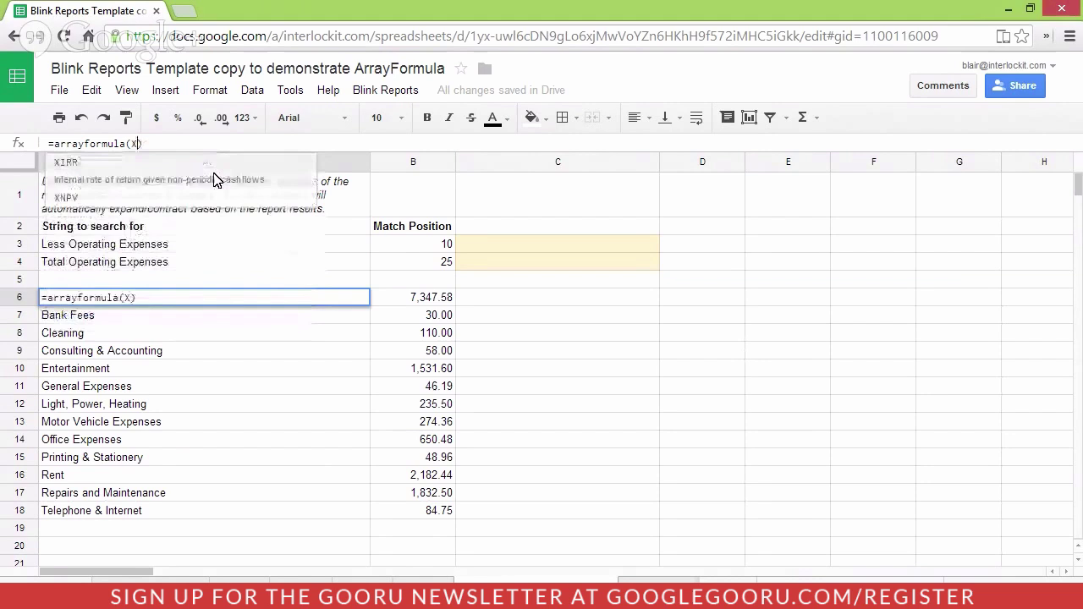
pyautogui.write('o')
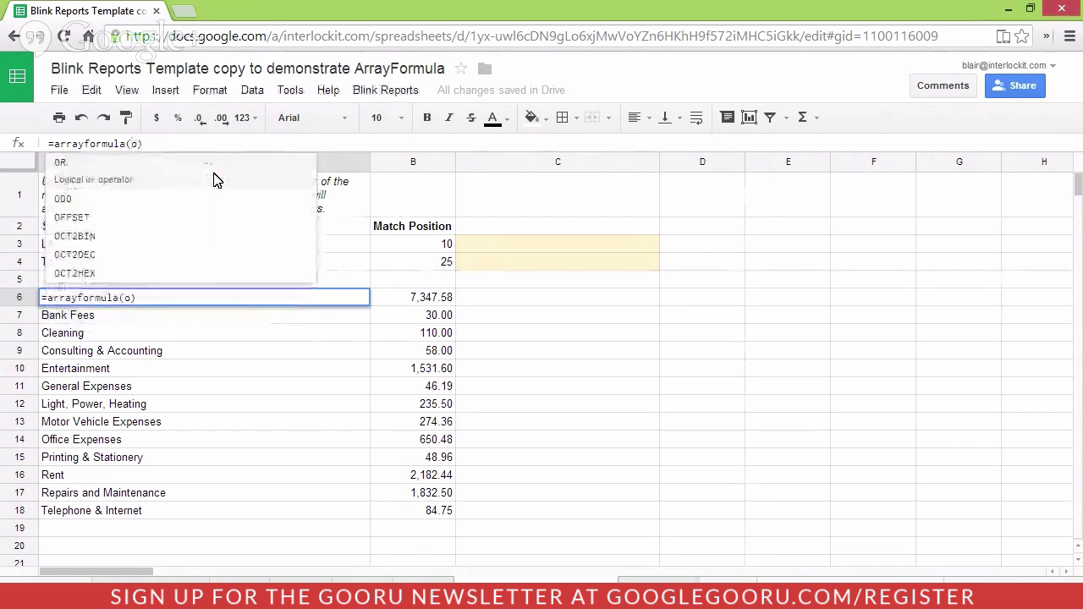
pyautogui.write('ffset')
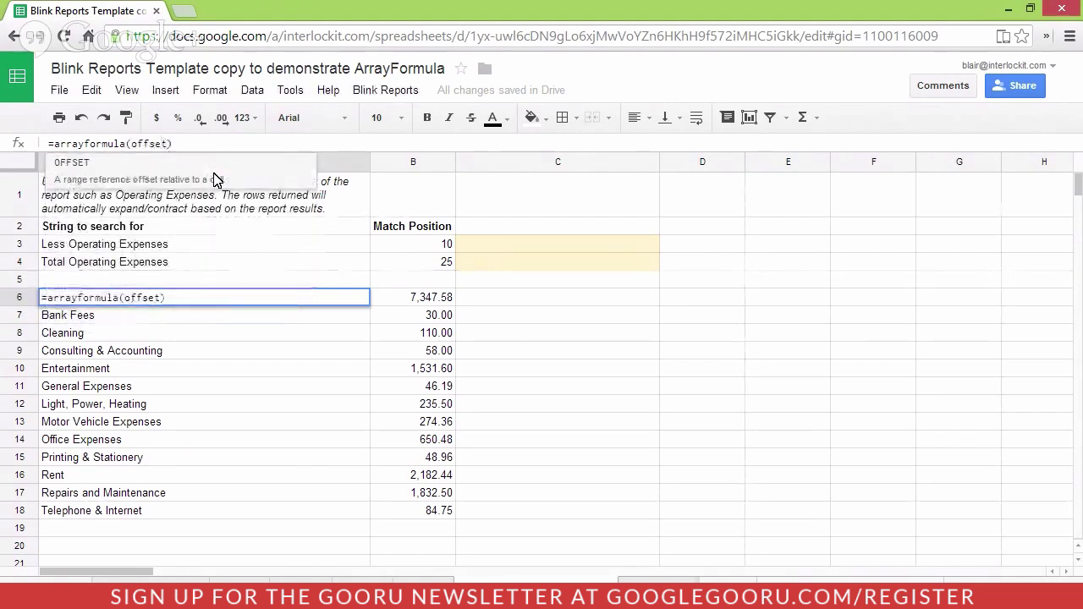
pyautogui.write('(')
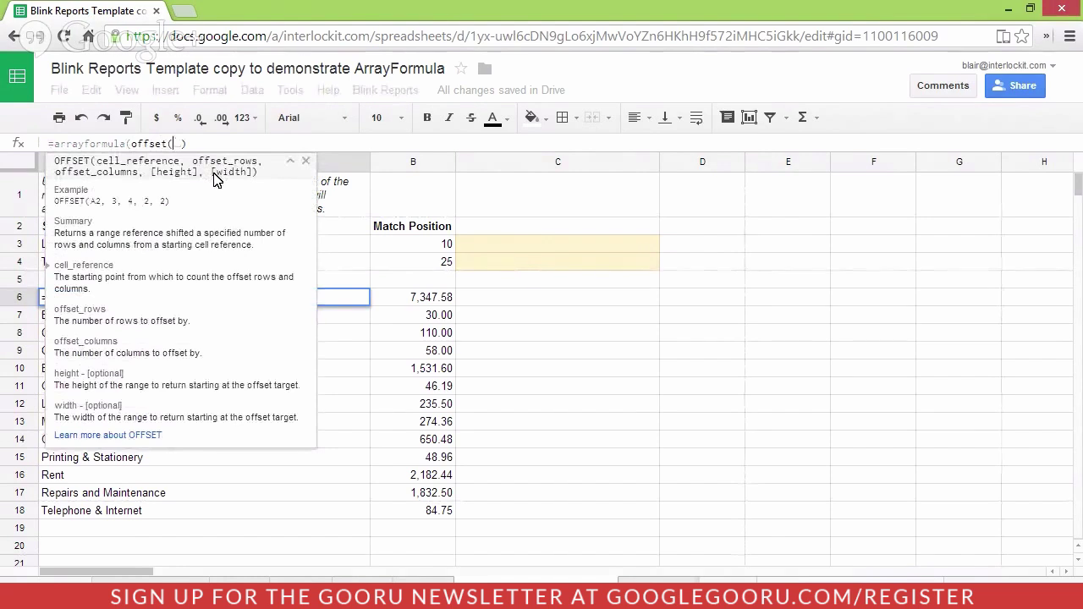
# Give the OFFSET function XeroPL!$A$5 as its starting cell reference
pyautogui.write('xero')
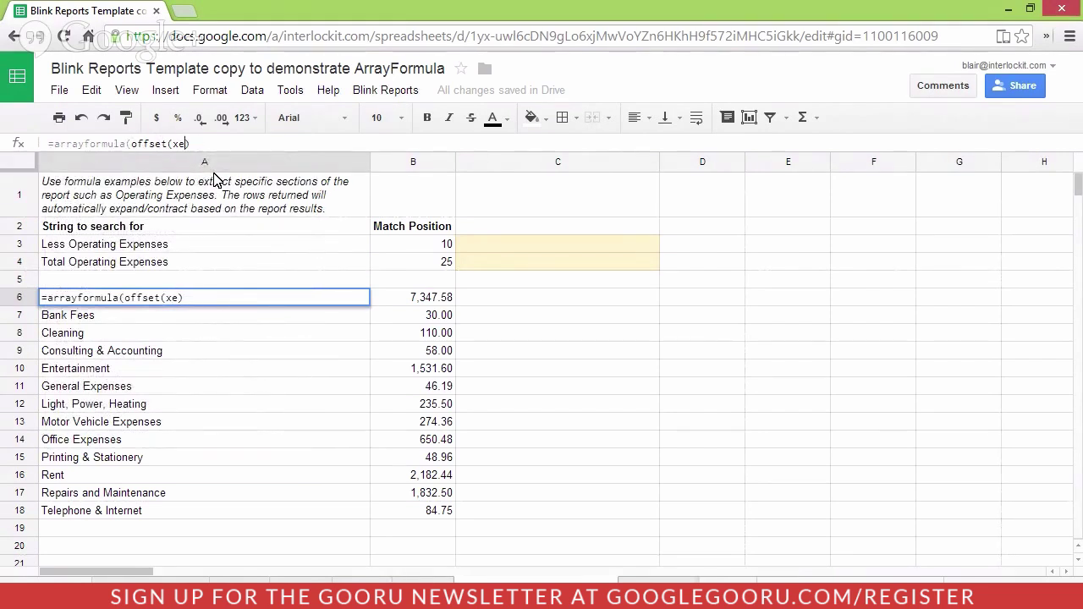
pyautogui.press('BackSpace')
pyautogui.press('BackSpace')
pyautogui.write('XeroPL')
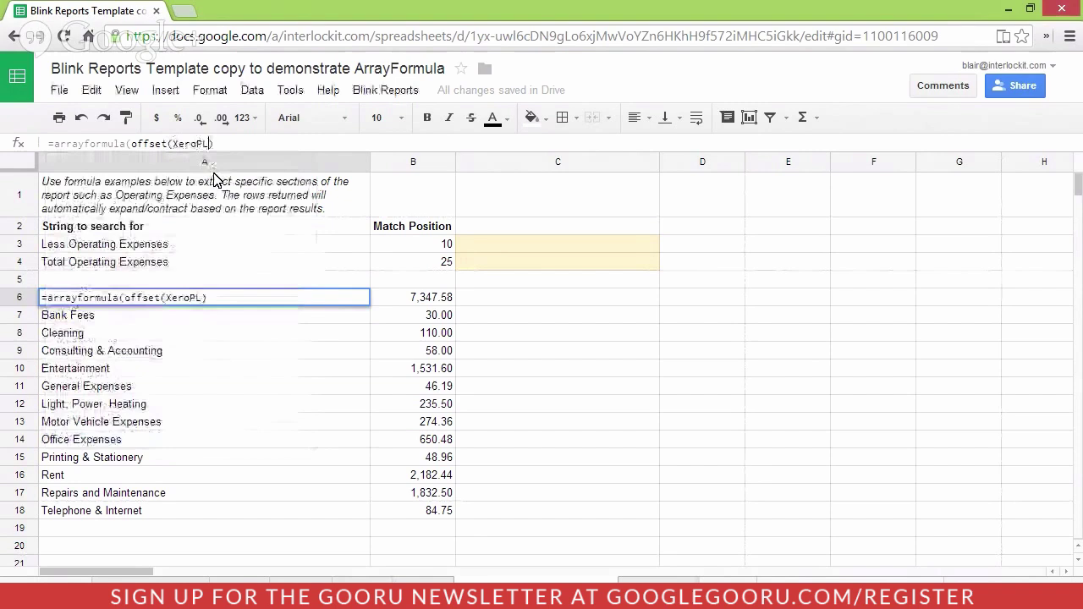
pyautogui.write('!$a')
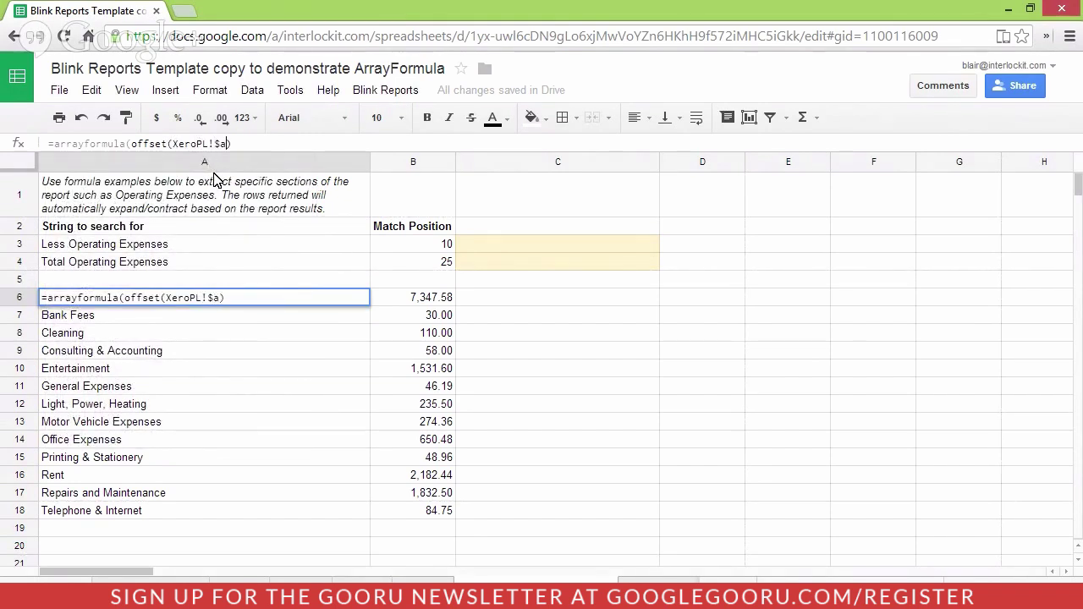
pyautogui.write('$5:')
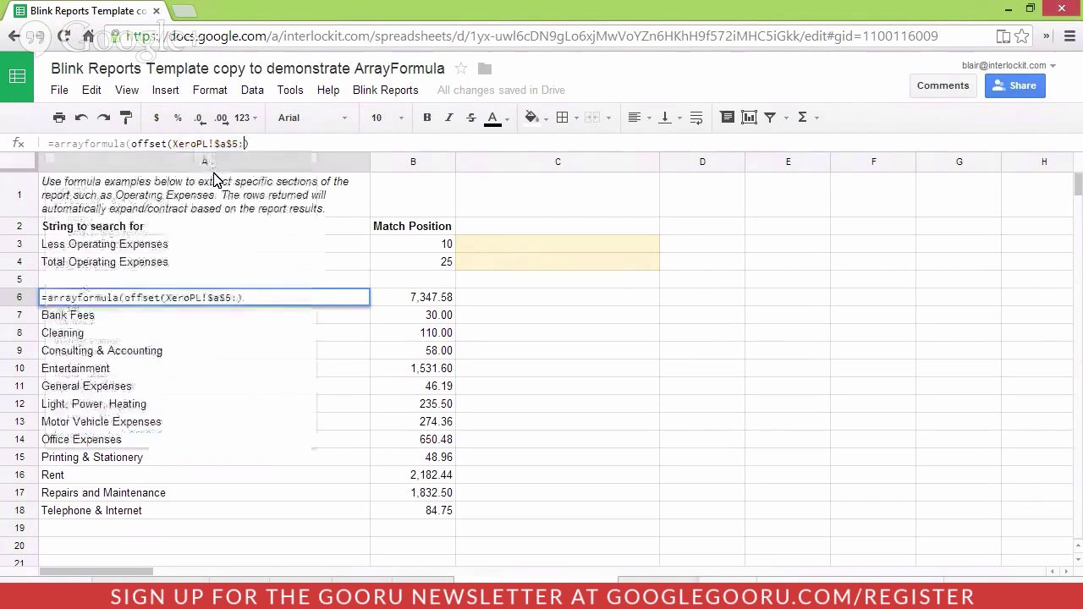
pyautogui.press('BackSpace')
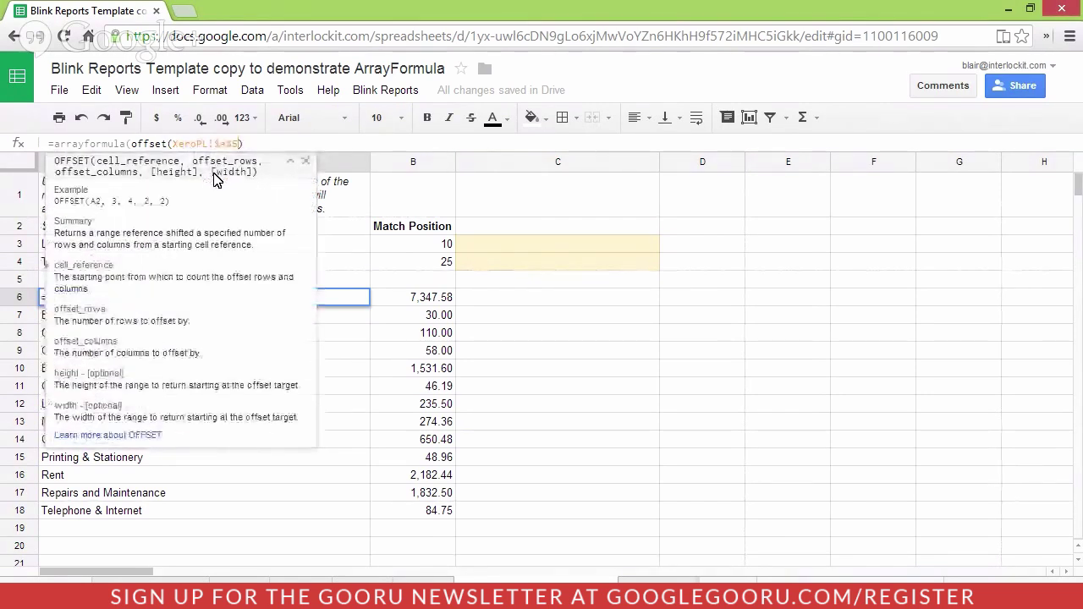
pyautogui.write(',')
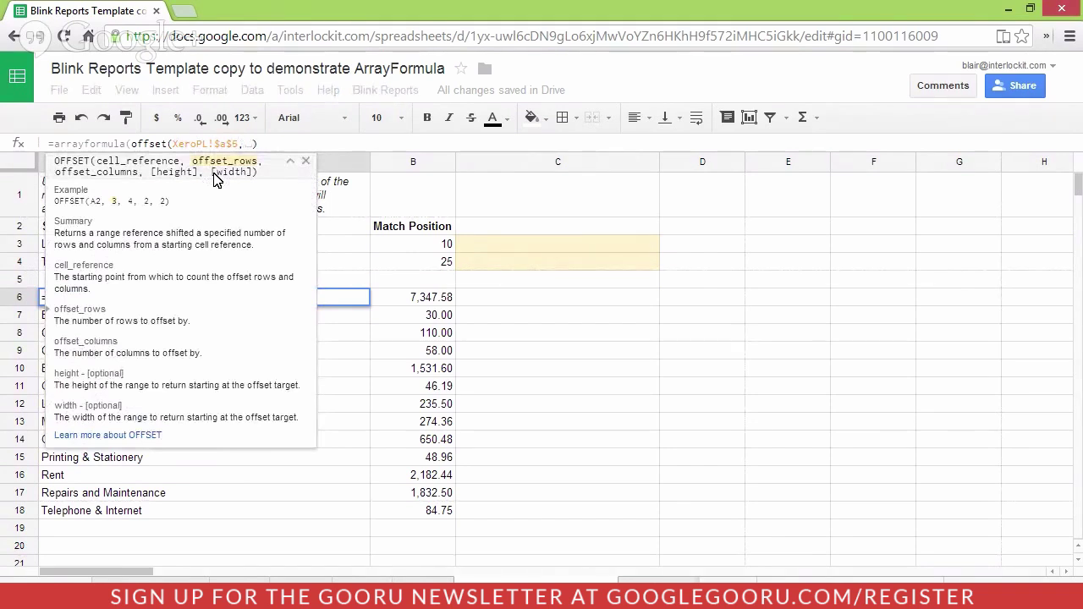
# Complete and commit the OFFSET formula with row offset B3, column offset 0, height B4-B3-1 and width 2
pyautogui.write('b3')
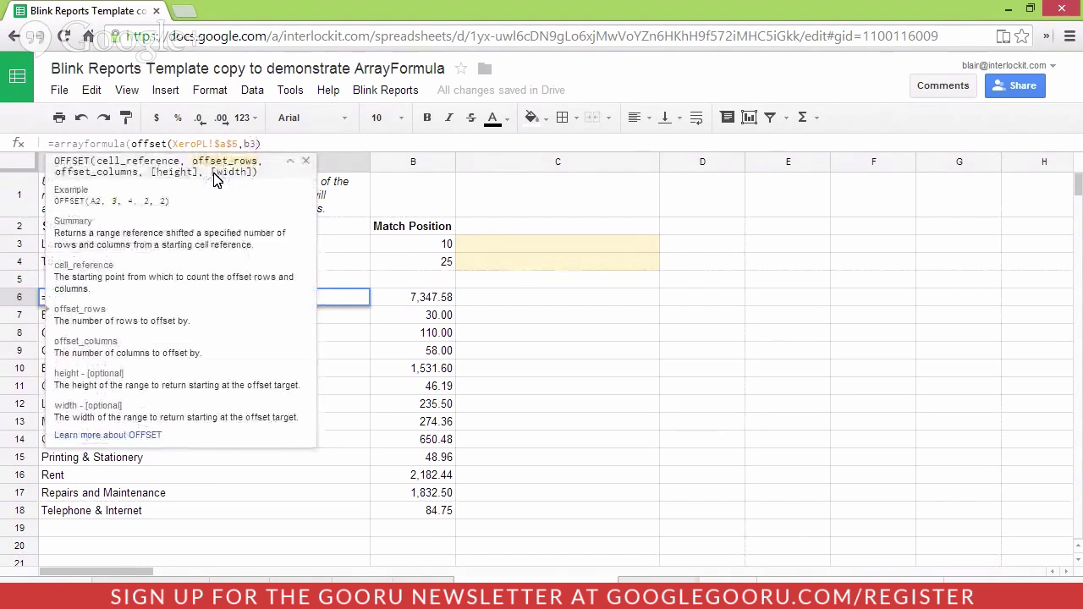
pyautogui.write(',0,b')
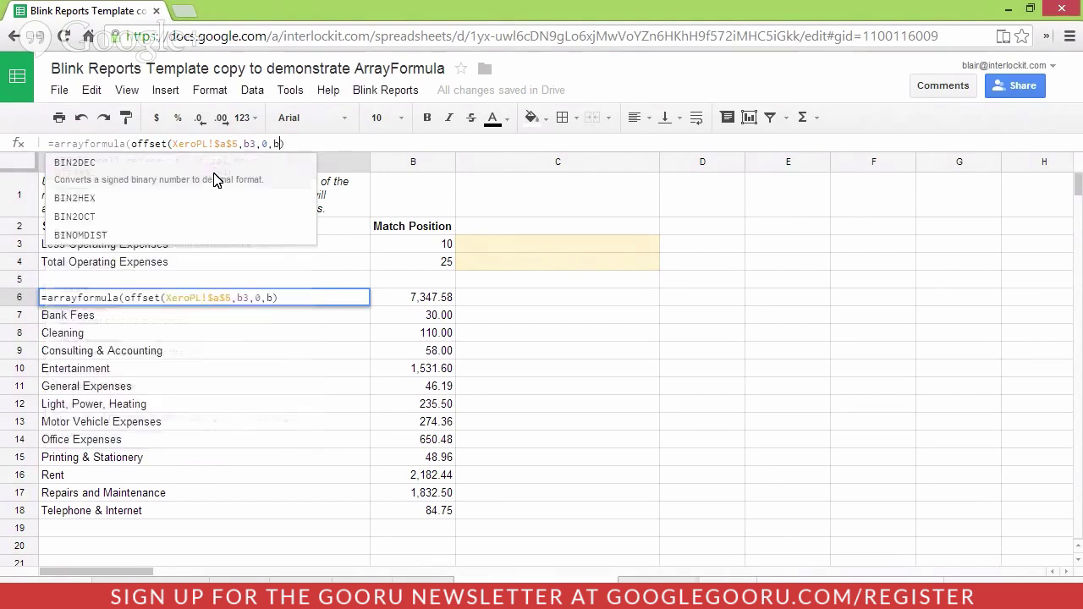
pyautogui.write('4-')
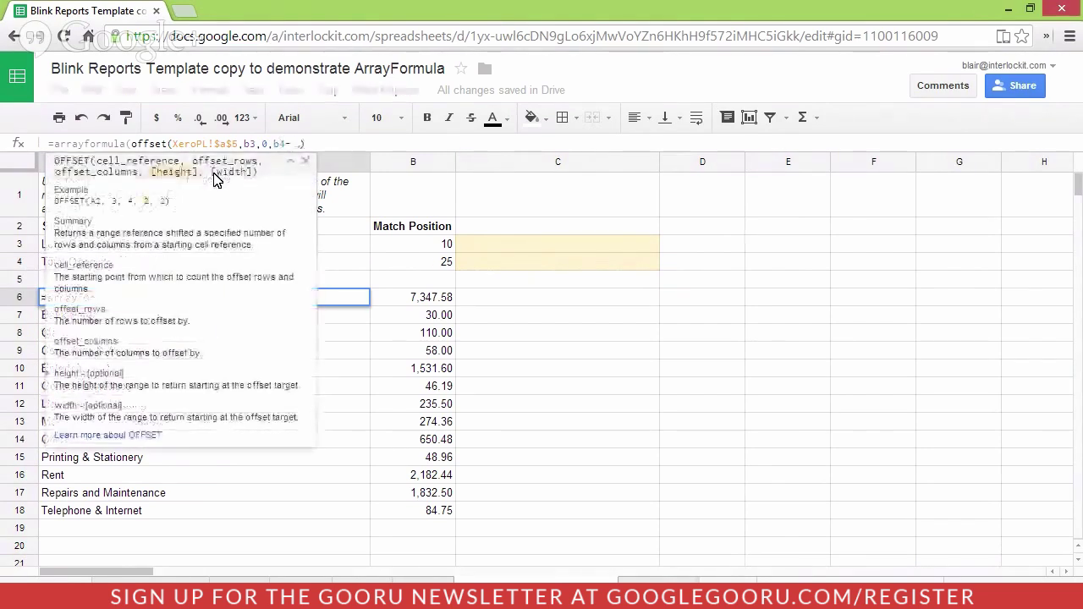
pyautogui.write('b')
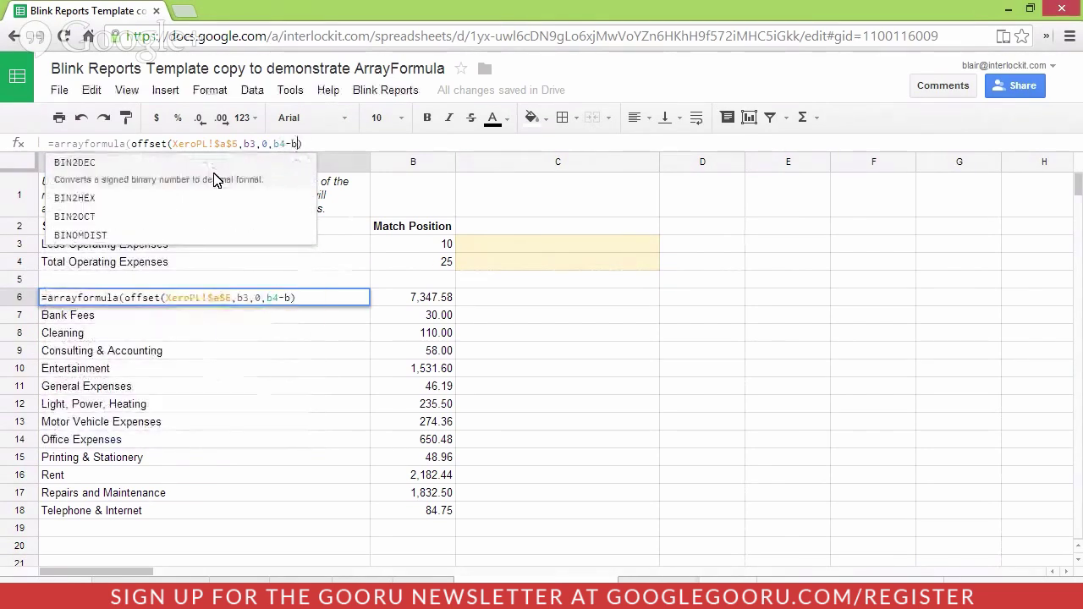
pyautogui.write('3')
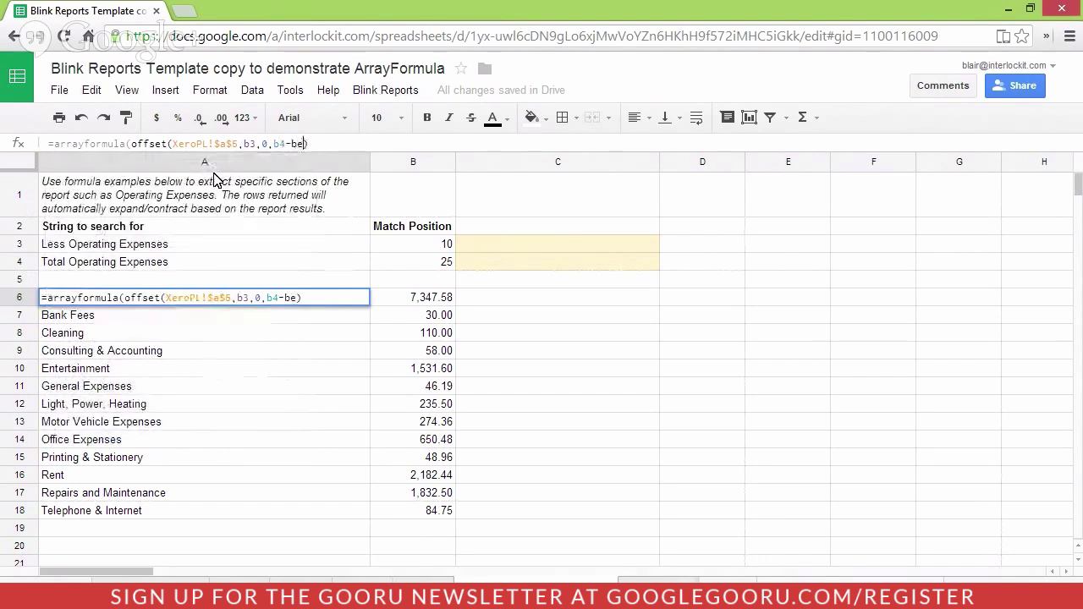
pyautogui.press('BackSpace')
pyautogui.write('3-1')
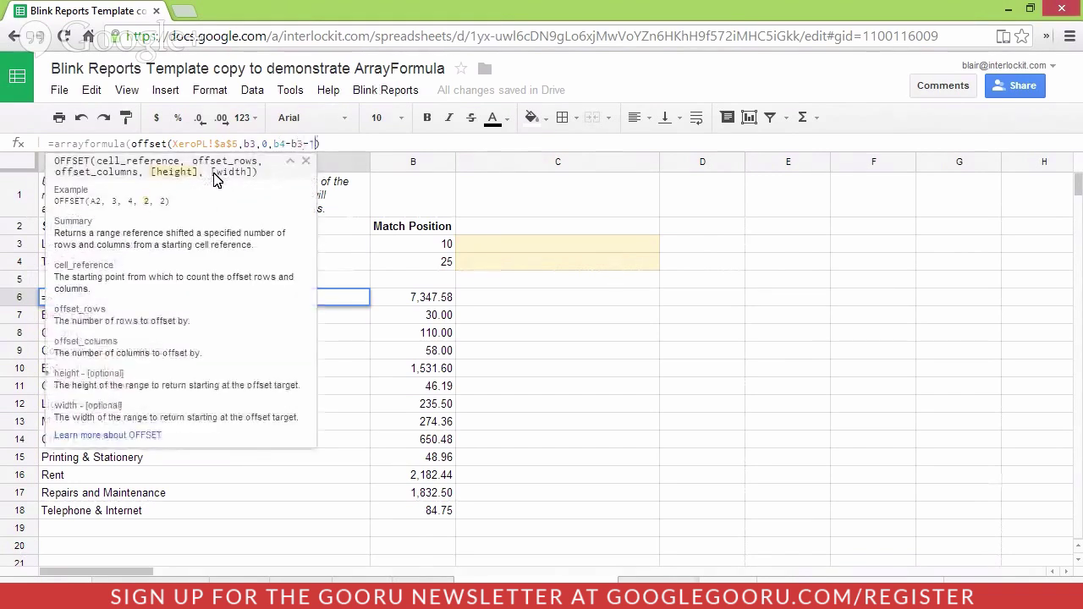
pyautogui.write(',')
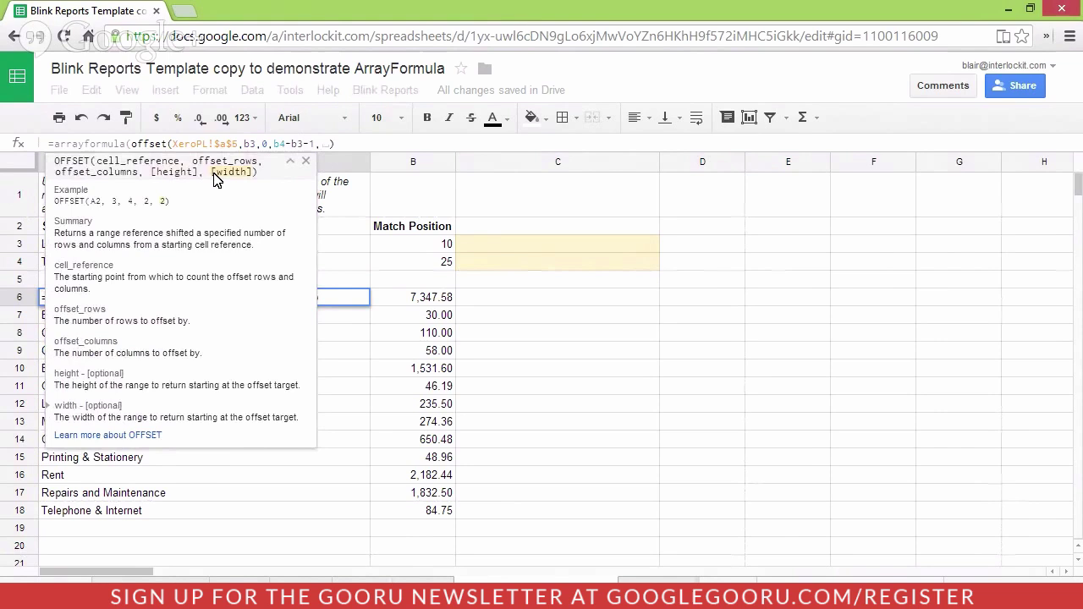
pyautogui.write('2')
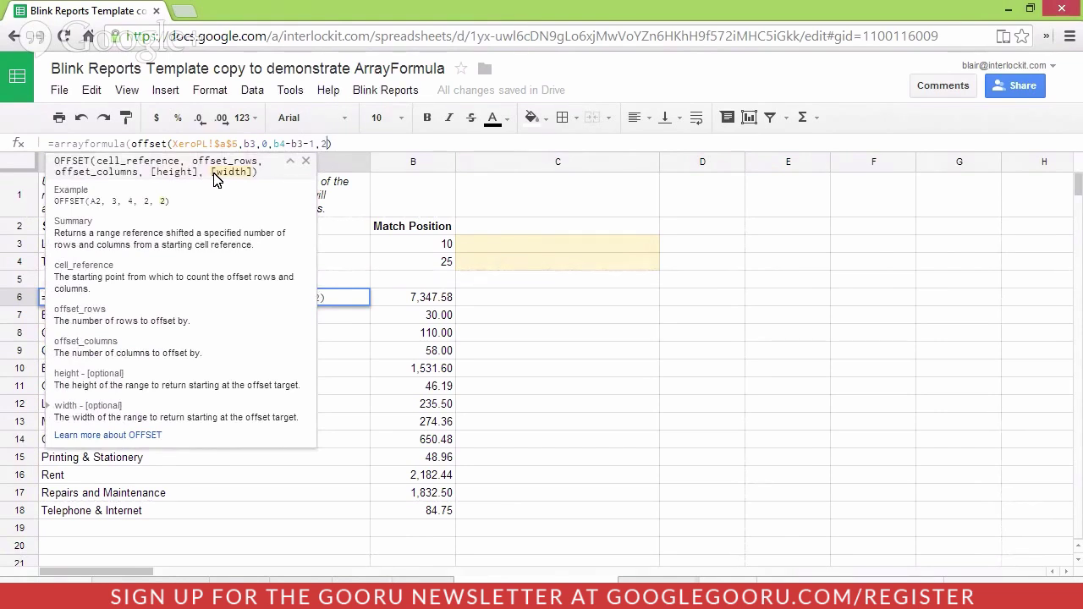
pyautogui.write(')')
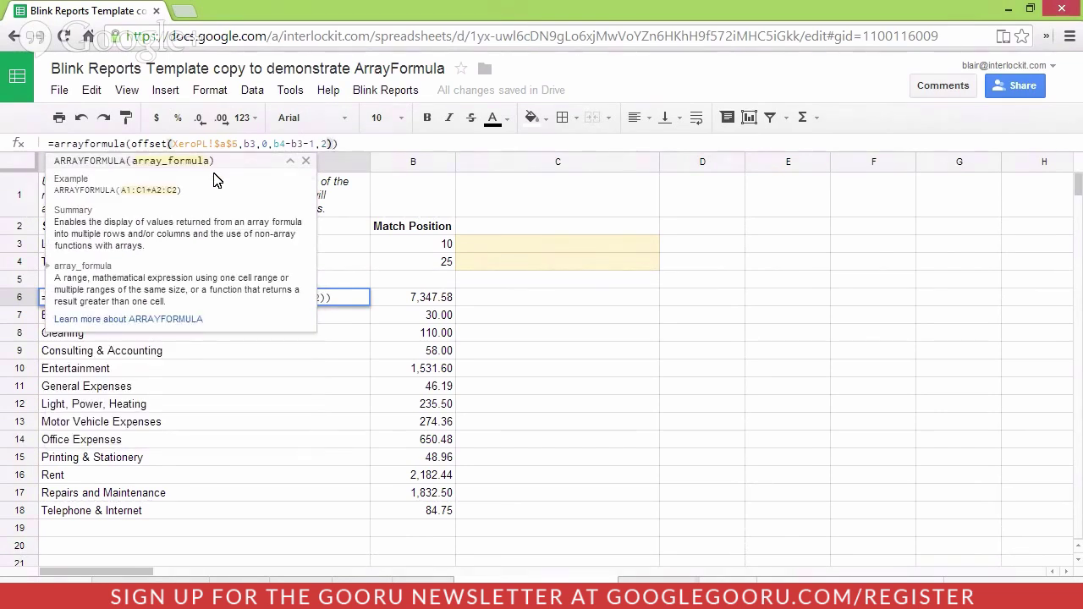
pyautogui.press('Return')
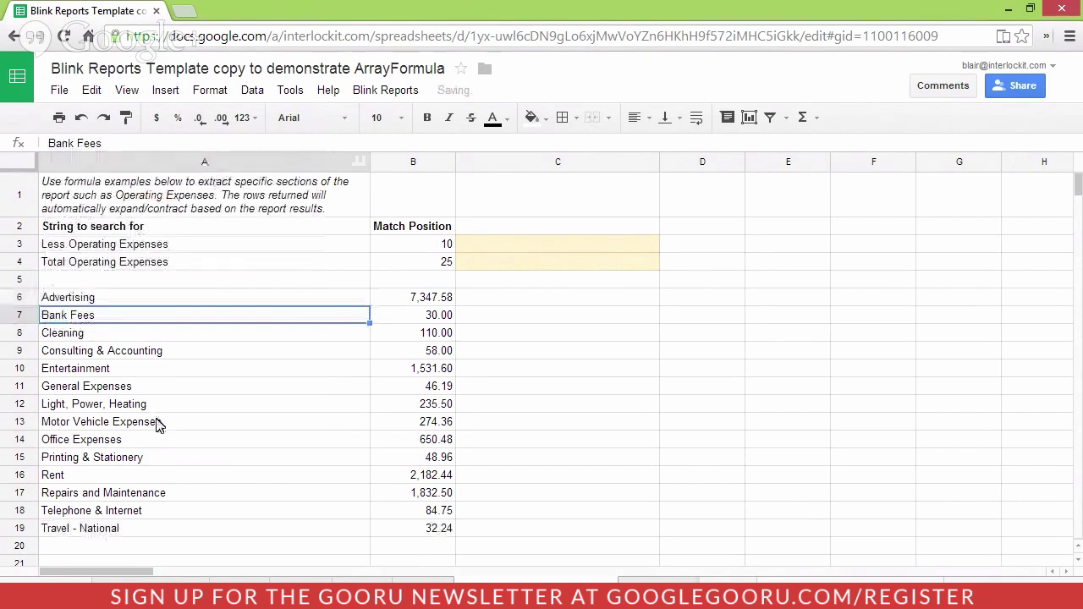
# Check the last extracted expense row and both search strings against the operating expenses section on the XeroPL sheet
pyautogui.click(101, 538)
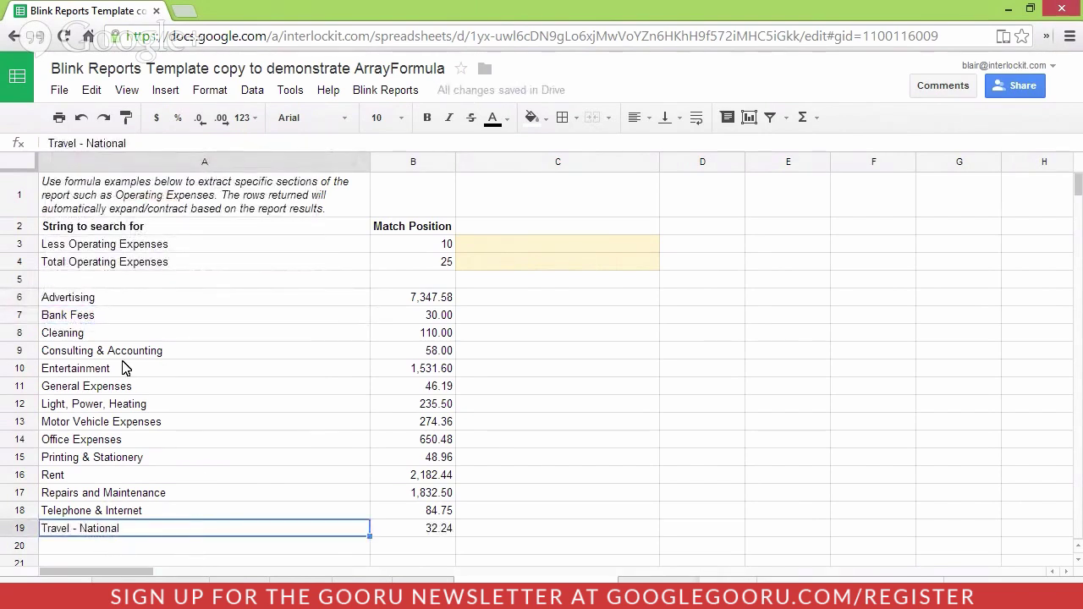
pyautogui.click(104, 246)
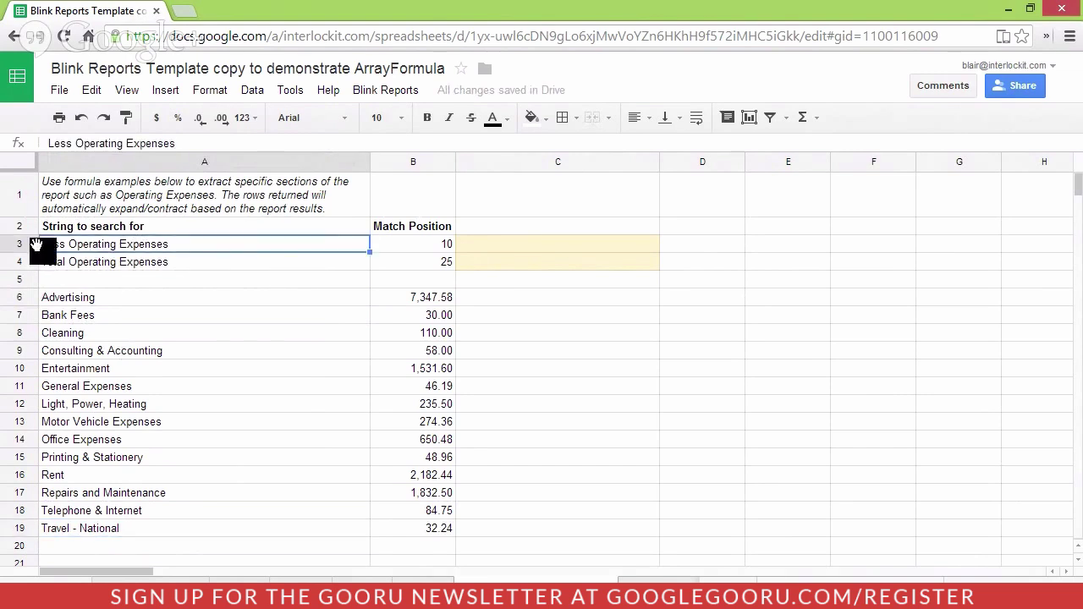
pyautogui.click(123, 265)
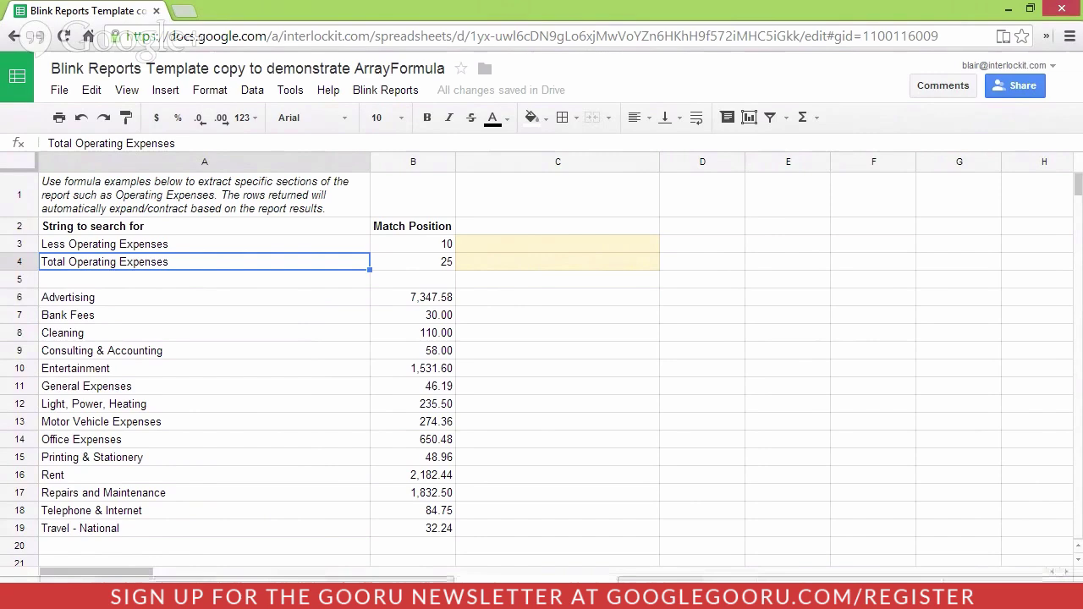
pyautogui.click(241, 571)
pyautogui.scroll(-3, 181, 385)
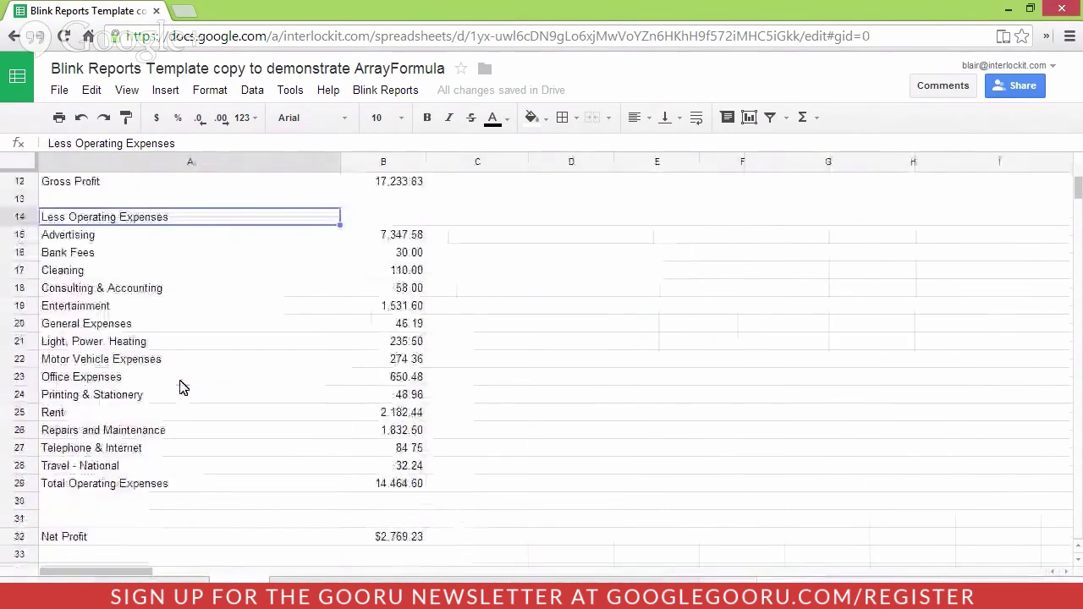
pyautogui.click(97, 568)
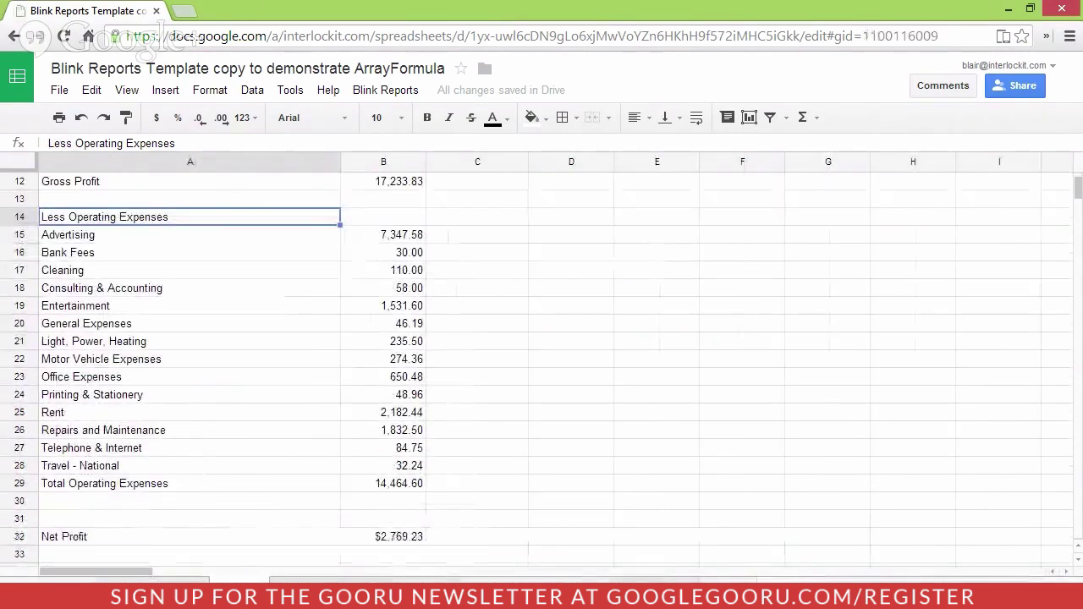
# Start a new chart from the range A6:B25 on the Operating Expenses Extract sheet, including spare blank rows
pyautogui.click(140, 299)
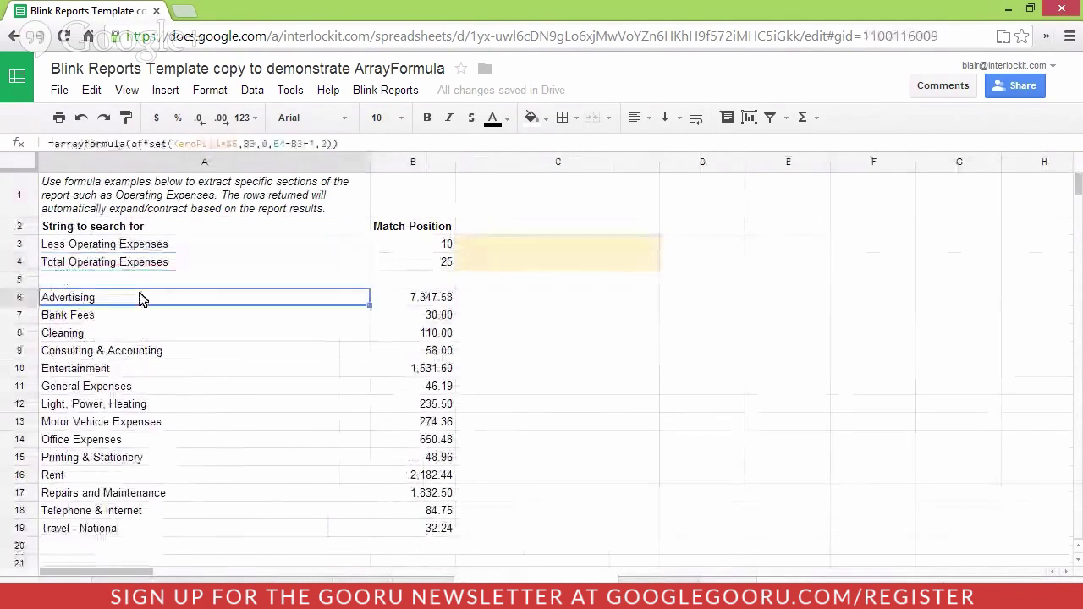
pyautogui.scroll(-2, 406, 484)
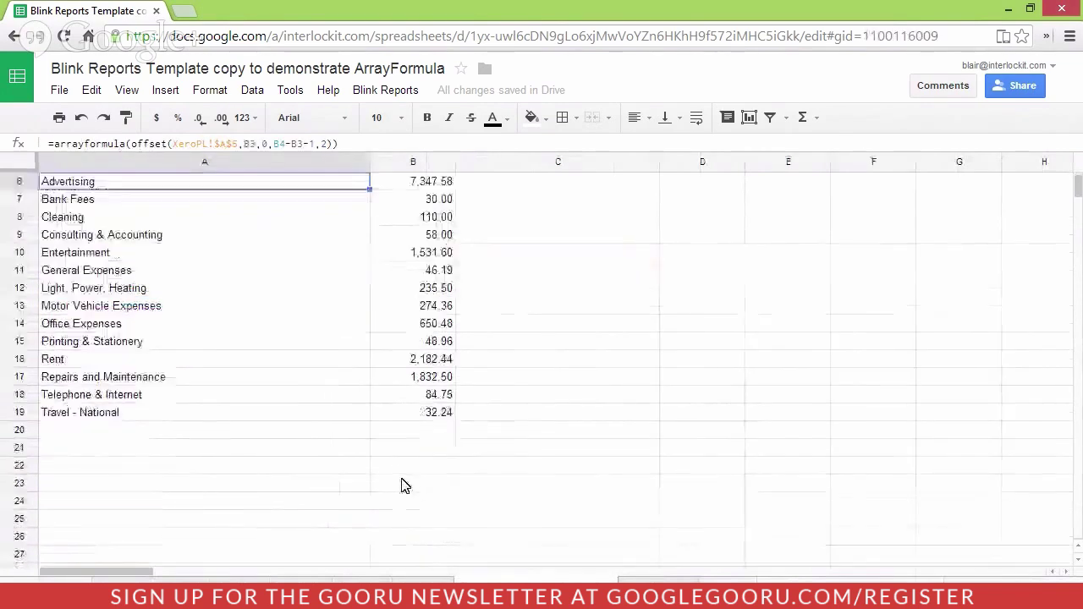
pyautogui.keyDown('shift'); pyautogui.click(448, 527); pyautogui.keyUp('shift')
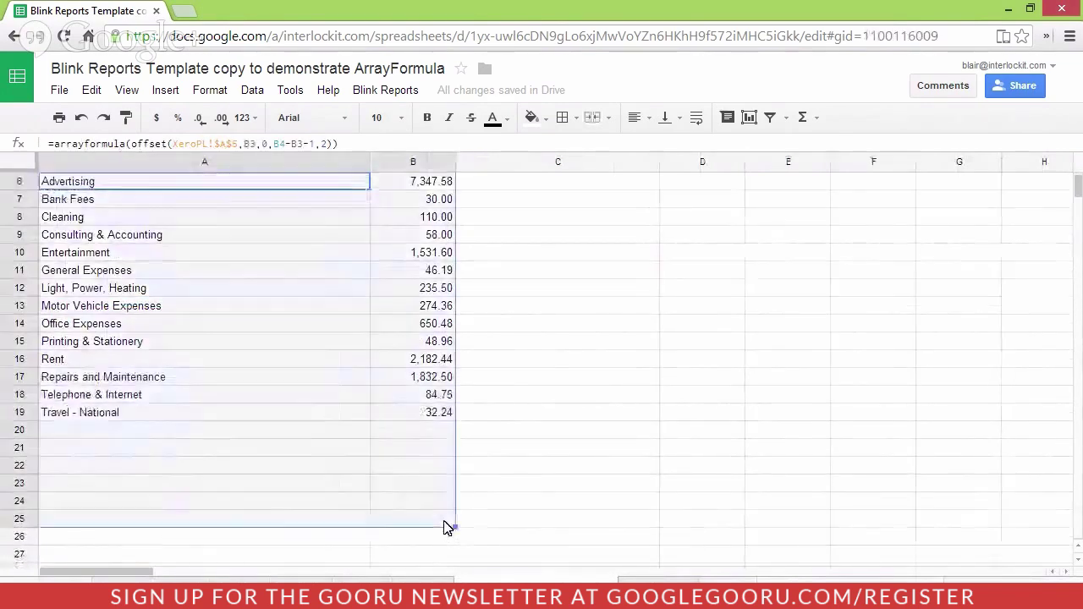
pyautogui.click(166, 90)
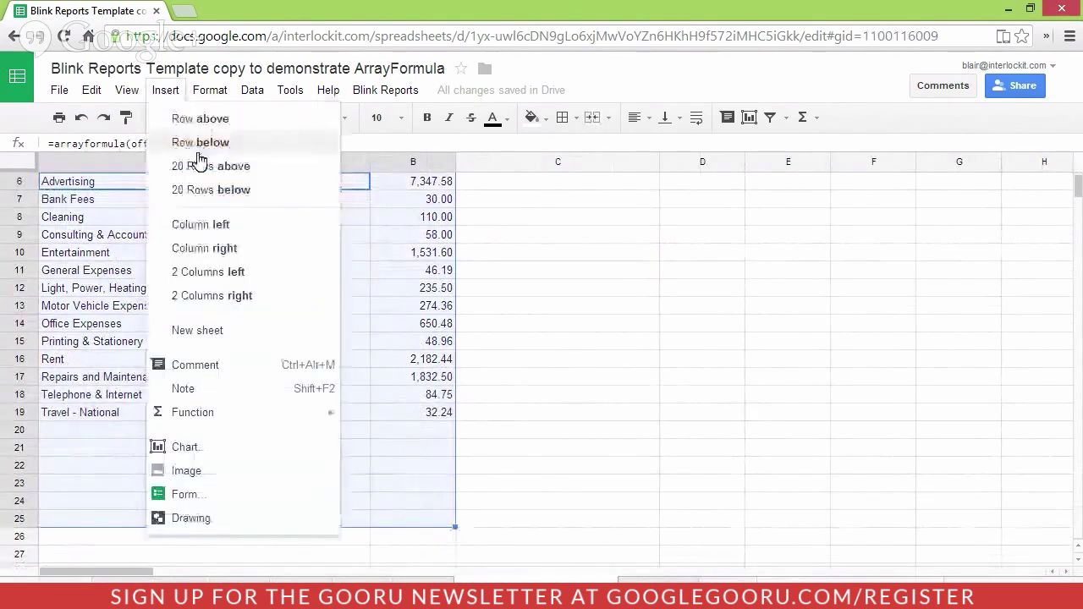
pyautogui.click(180, 447)
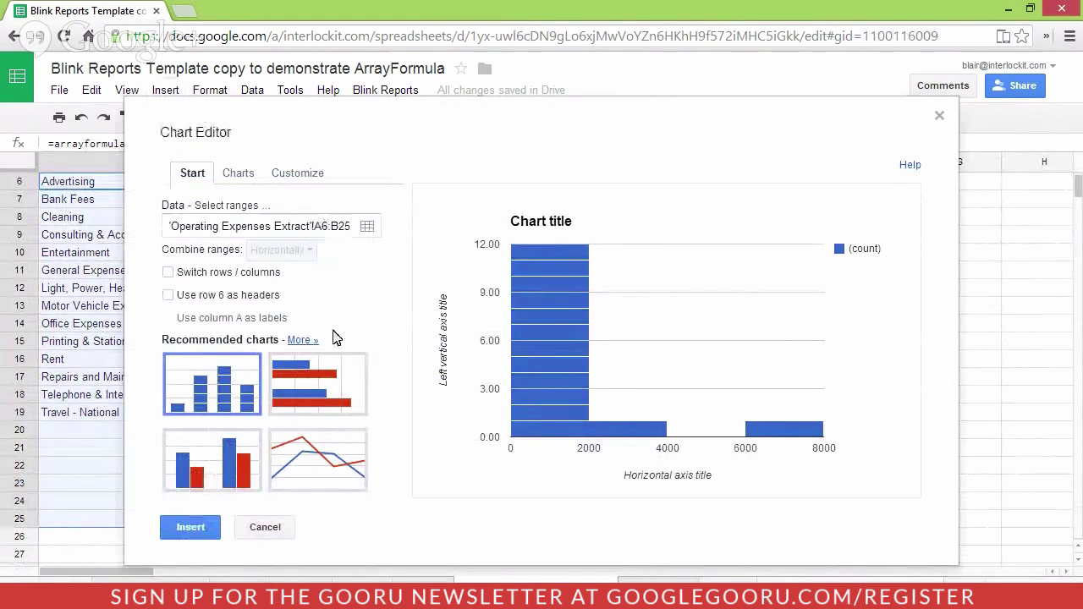
# Set the chart title to Operating Expenses
pyautogui.click(292, 175)
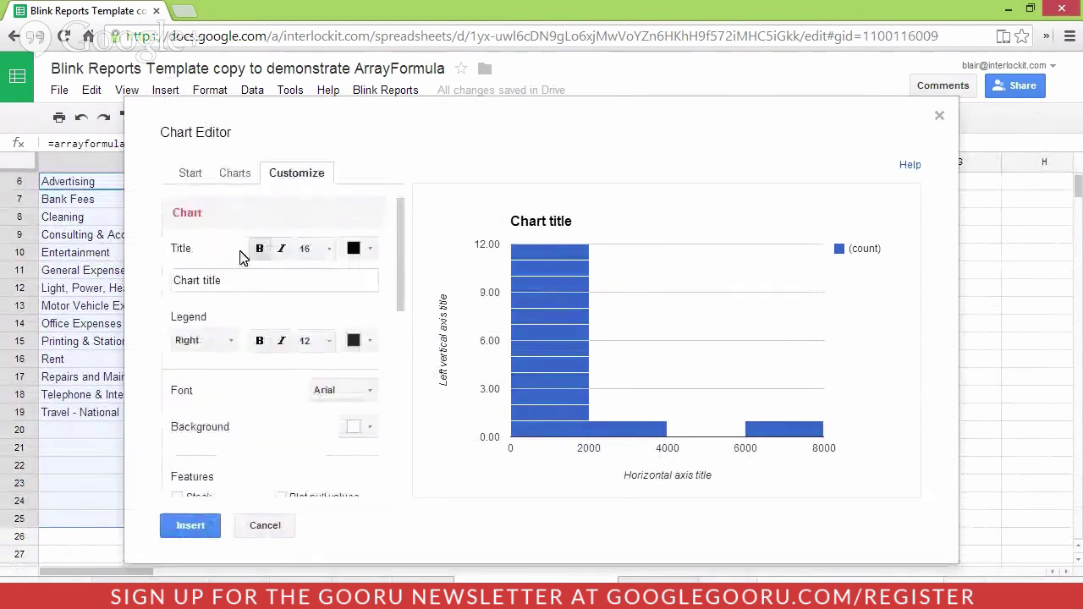
pyautogui.moveTo(240, 281); pyautogui.dragTo(166, 291)
pyautogui.write('Operating Expenses')
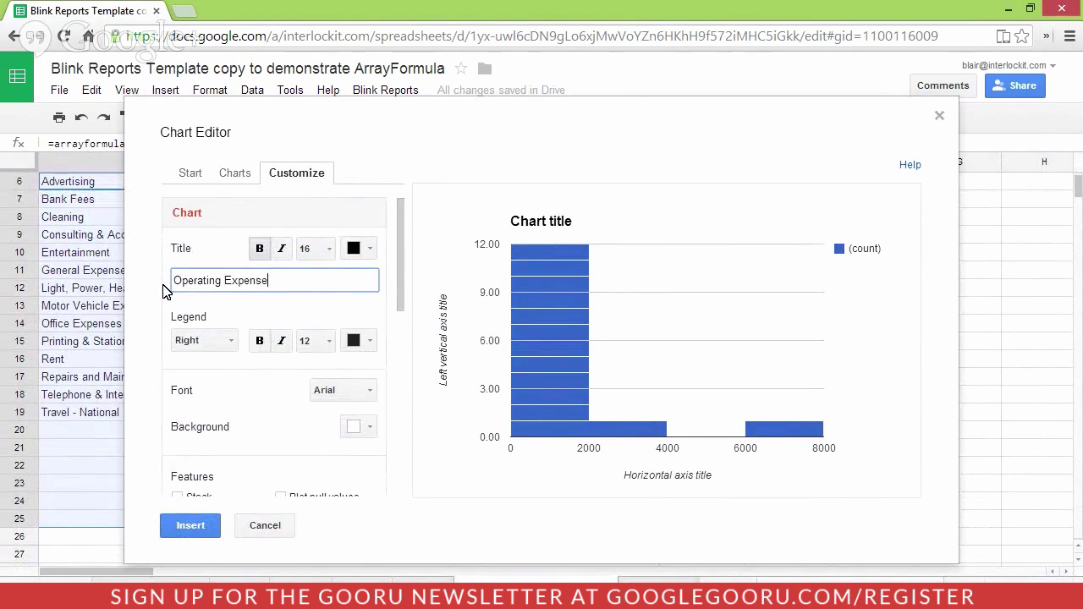
# Change the chart type to a 3D pie chart and insert it into the sheet
pyautogui.click(229, 179)
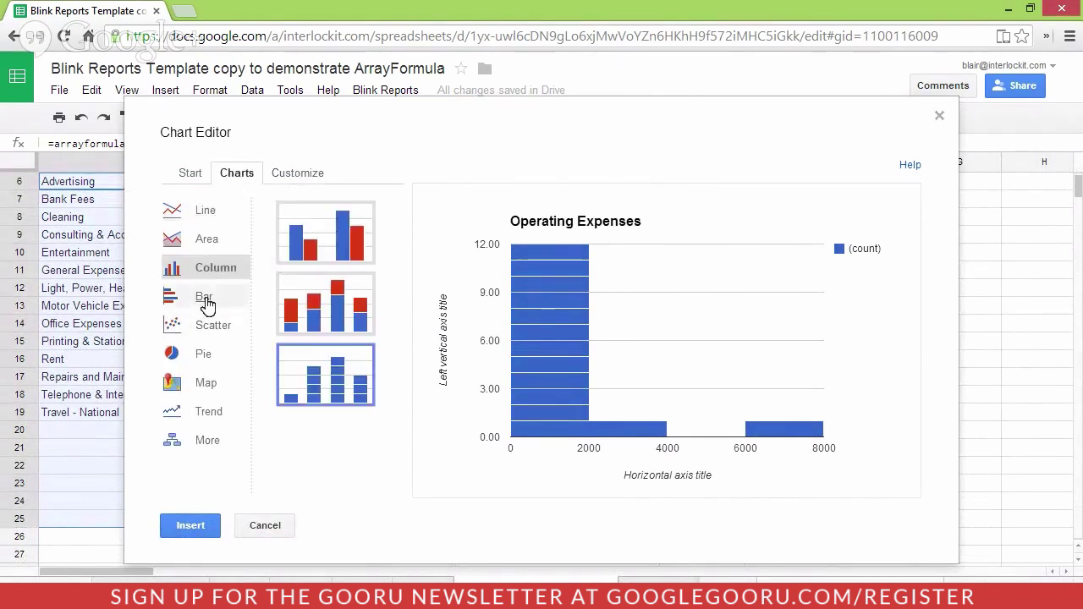
pyautogui.click(207, 354)
pyautogui.click(340, 302)
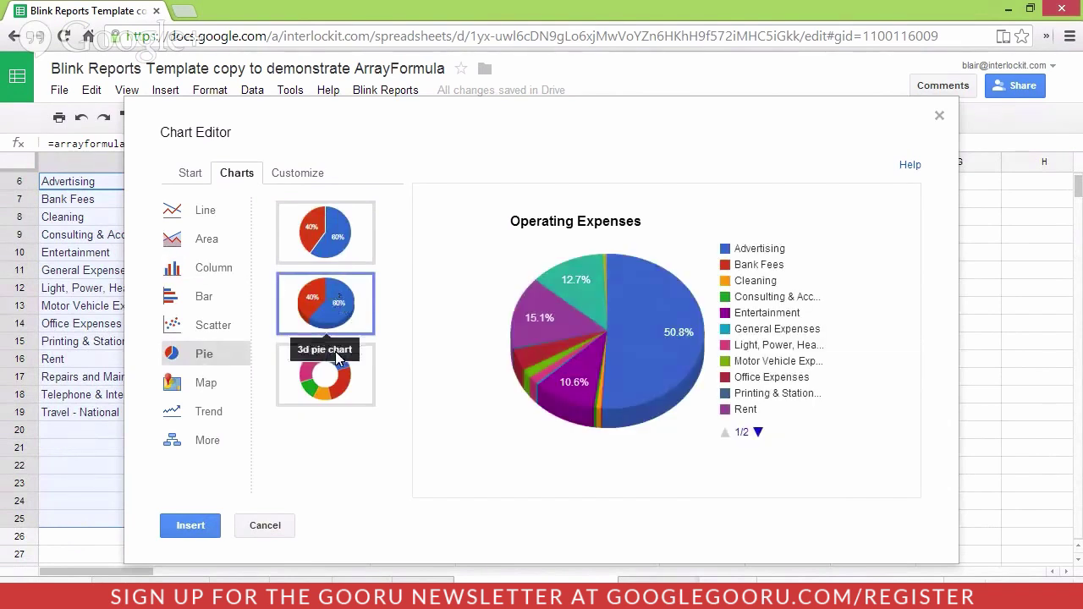
pyautogui.click(190, 525)
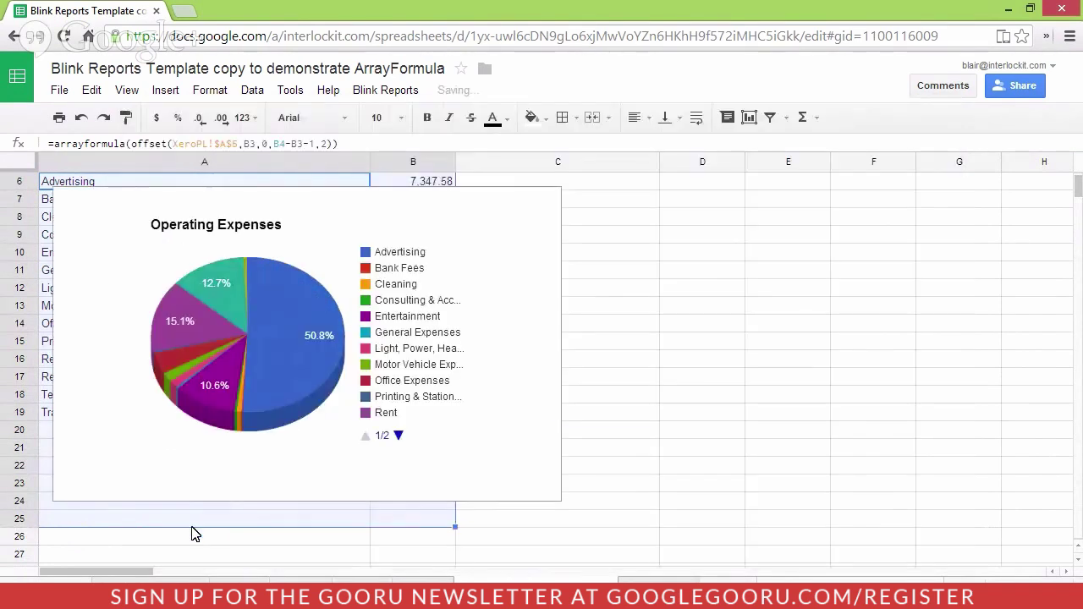
# Move the pie chart off the expense list into the empty area over columns C to G
pyautogui.click(335, 200)
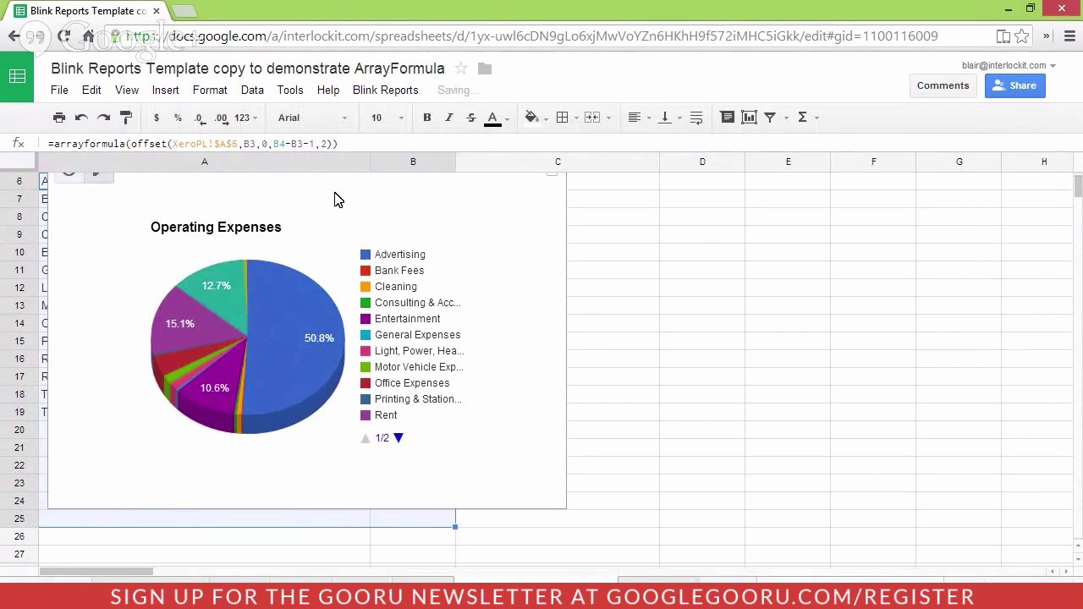
pyautogui.moveTo(411, 189)
pyautogui.mouseDown()
pyautogui.moveTo(840, 203)
pyautogui.moveTo(841, 213)
pyautogui.mouseUp()
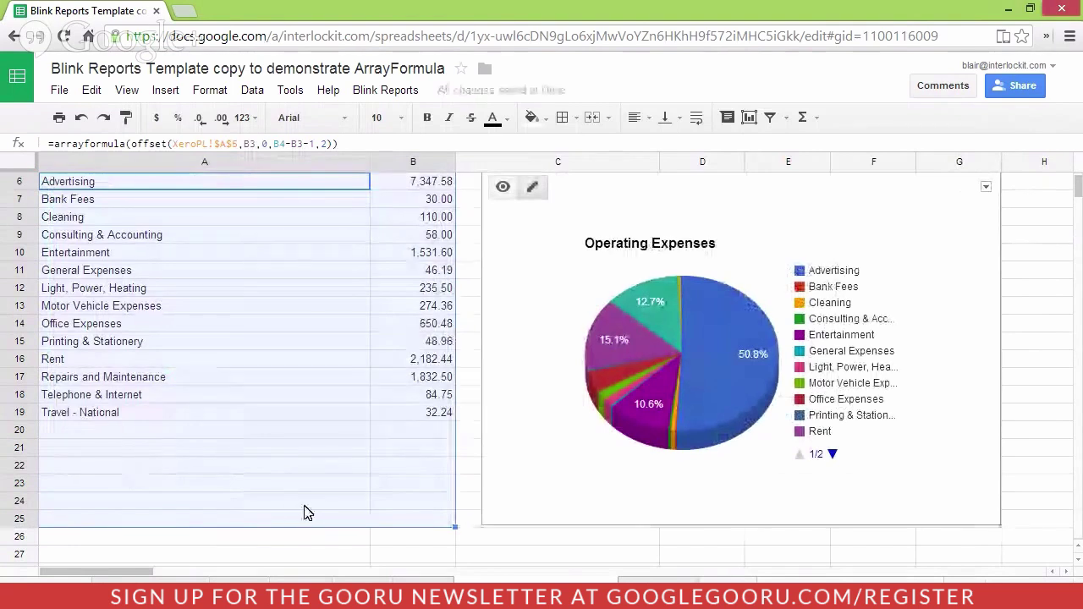
pyautogui.scroll(1, 303, 465)
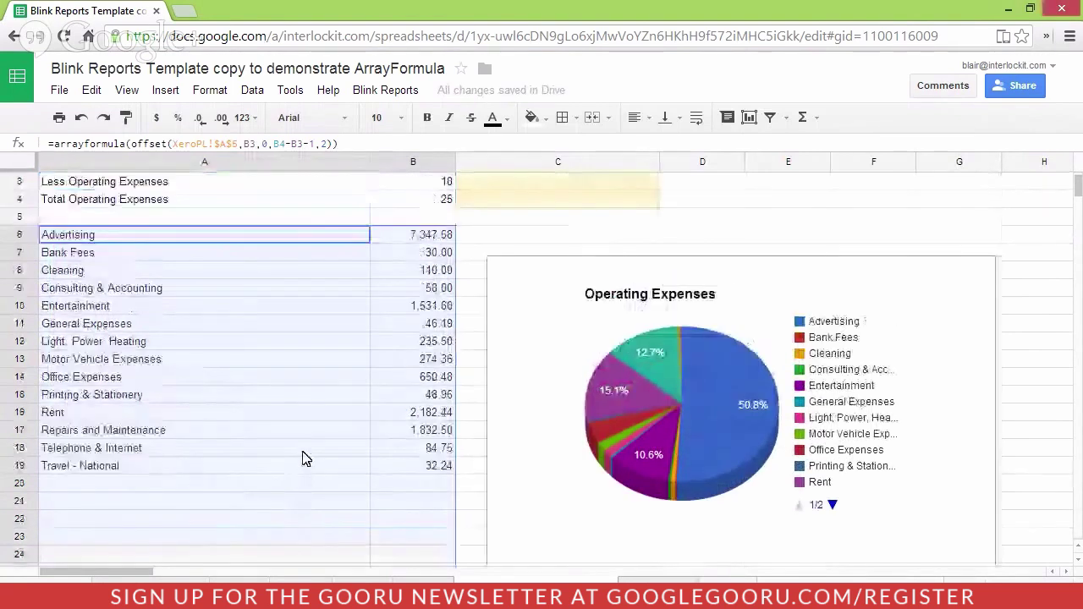